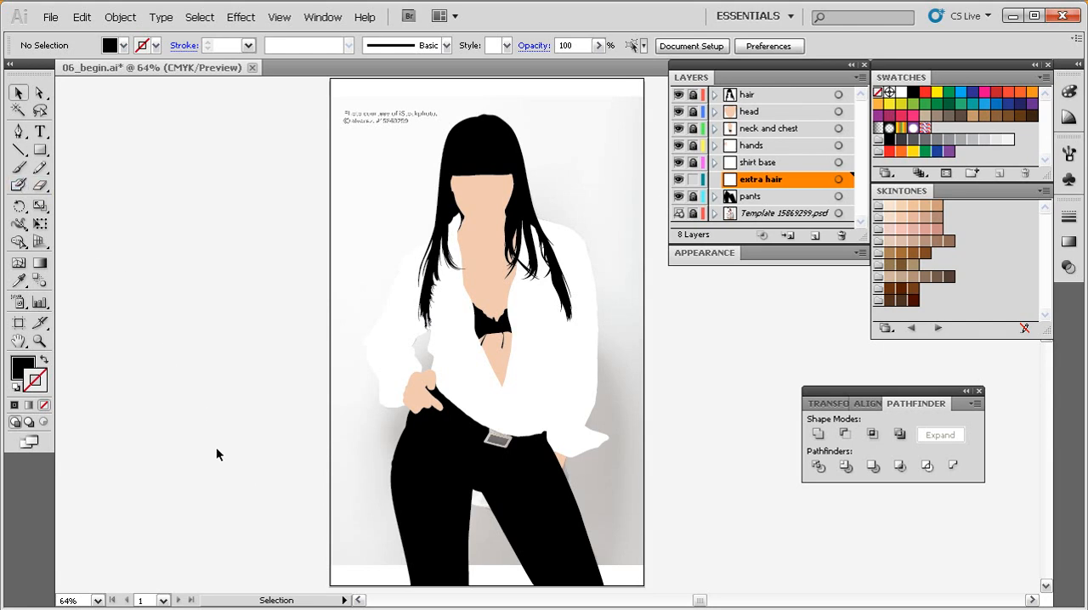
# Activate the Blob Brush tool and open its options.
pyautogui.hotkey('shift', 'b')
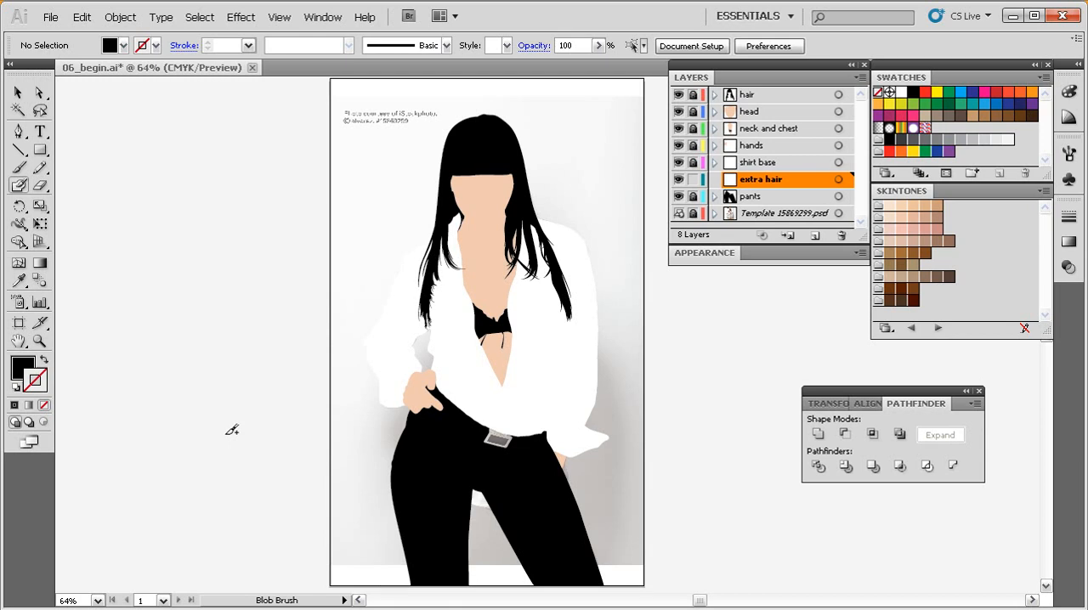
pyautogui.doubleClick(19, 187)
pyautogui.moveTo(570, 131); pyautogui.dragTo(464, 127)
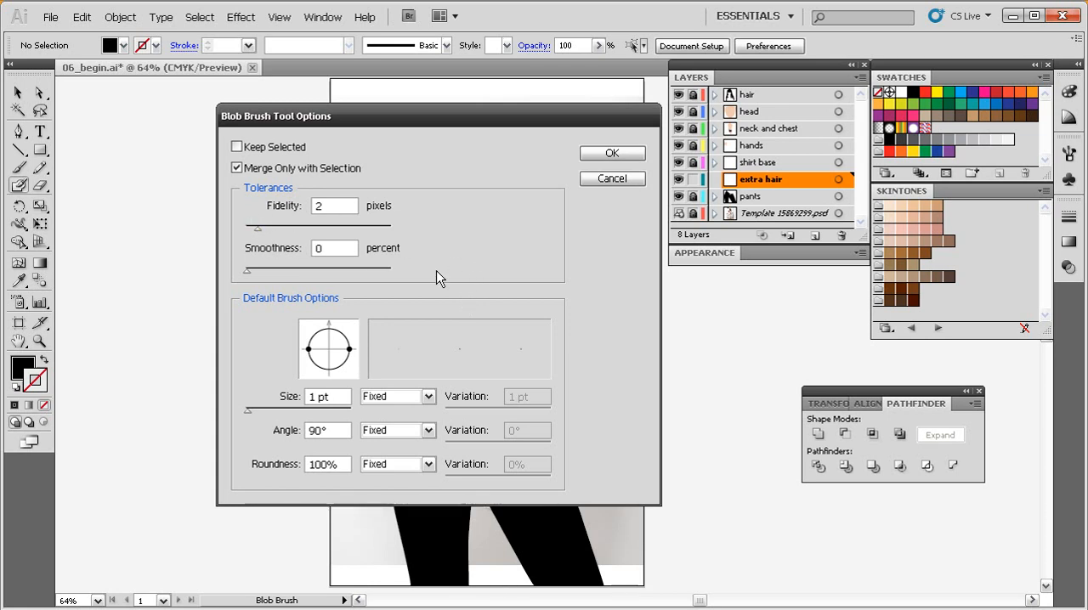
# Try a higher Fidelity and a Smoothness of 59 percent, and restore them to 2 pixels and 0 percent.
pyautogui.moveTo(259, 235); pyautogui.dragTo(413, 235)
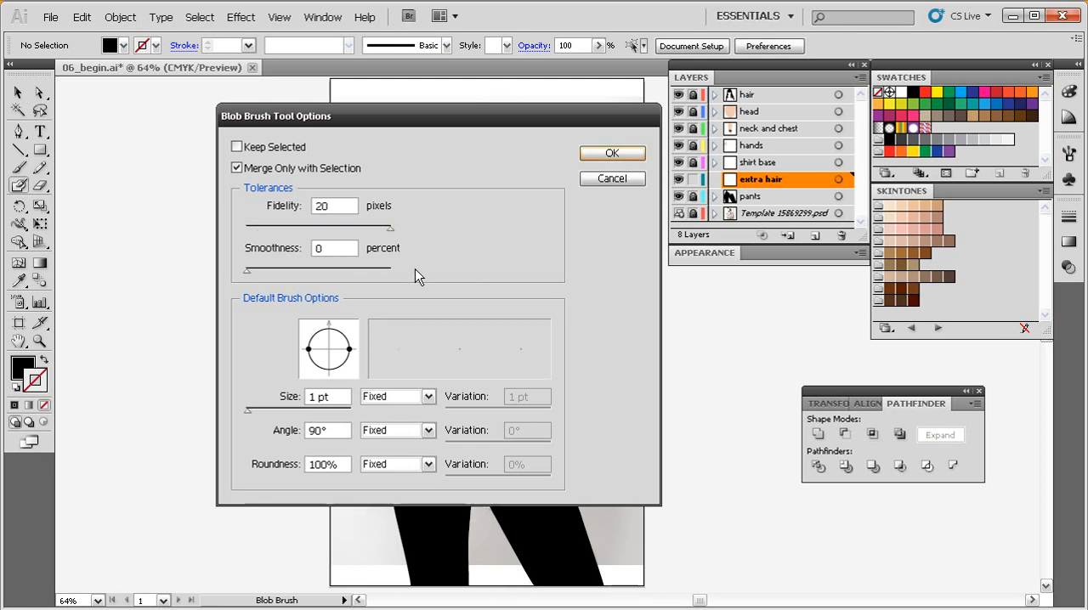
pyautogui.moveTo(392, 230); pyautogui.dragTo(258, 236)
pyautogui.moveTo(248, 279); pyautogui.dragTo(333, 272)
pyautogui.moveTo(333, 273); pyautogui.dragTo(243, 272)
# Flatten the default brush tip to 40% roundness and tilt it to an angle of 64°.
pyautogui.moveTo(350, 351); pyautogui.dragTo(339, 350)
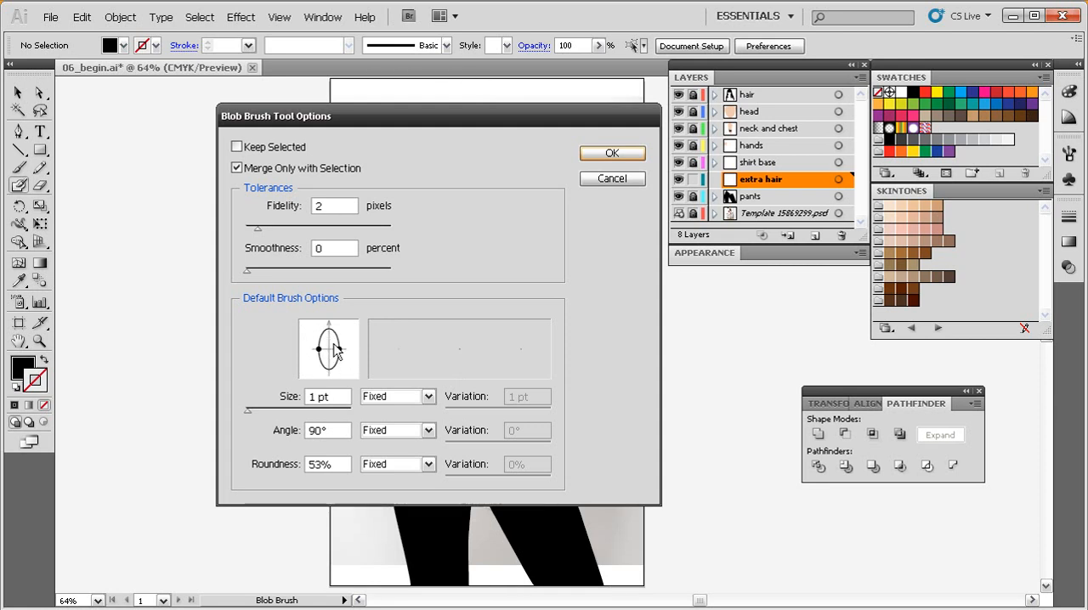
pyautogui.moveTo(340, 349); pyautogui.dragTo(336, 349)
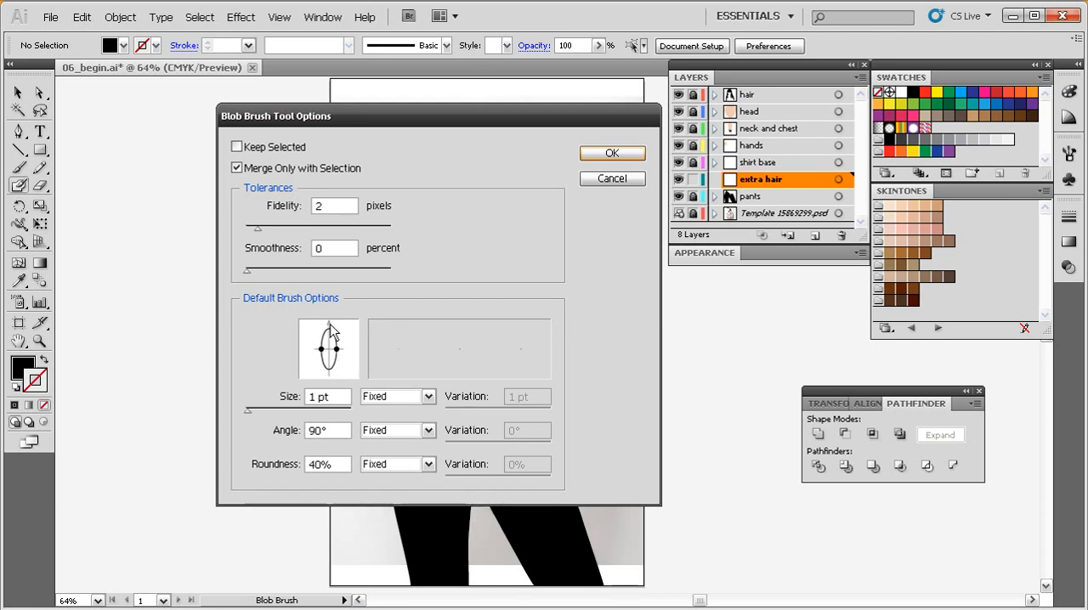
pyautogui.moveTo(330, 327)
pyautogui.mouseDown()
pyautogui.moveTo(350, 341)
pyautogui.moveTo(347, 324)
pyautogui.moveTo(337, 353)
pyautogui.mouseUp()
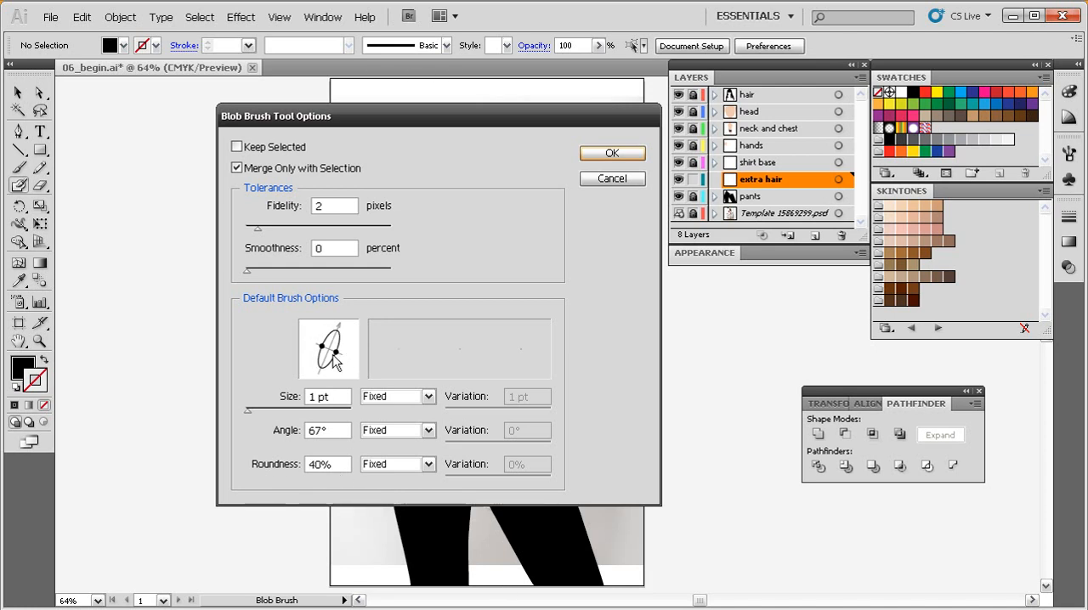
pyautogui.moveTo(341, 332); pyautogui.dragTo(342, 333)
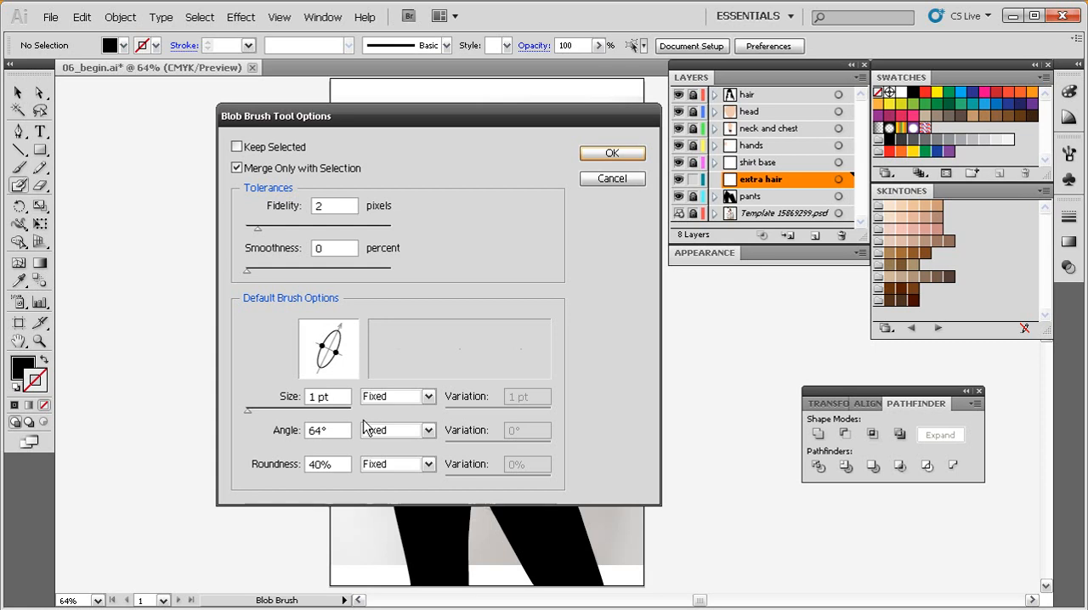
# Make the brush size respond to Pressure, with a 13 pt size and 13 pt variation, and accept the options.
pyautogui.click(411, 405)
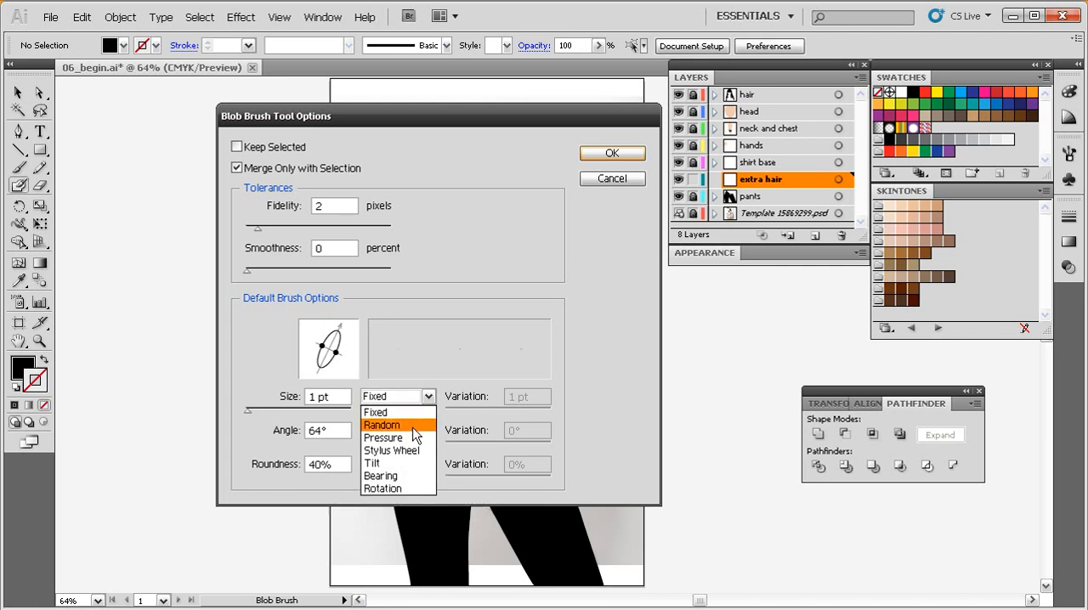
pyautogui.click(415, 438)
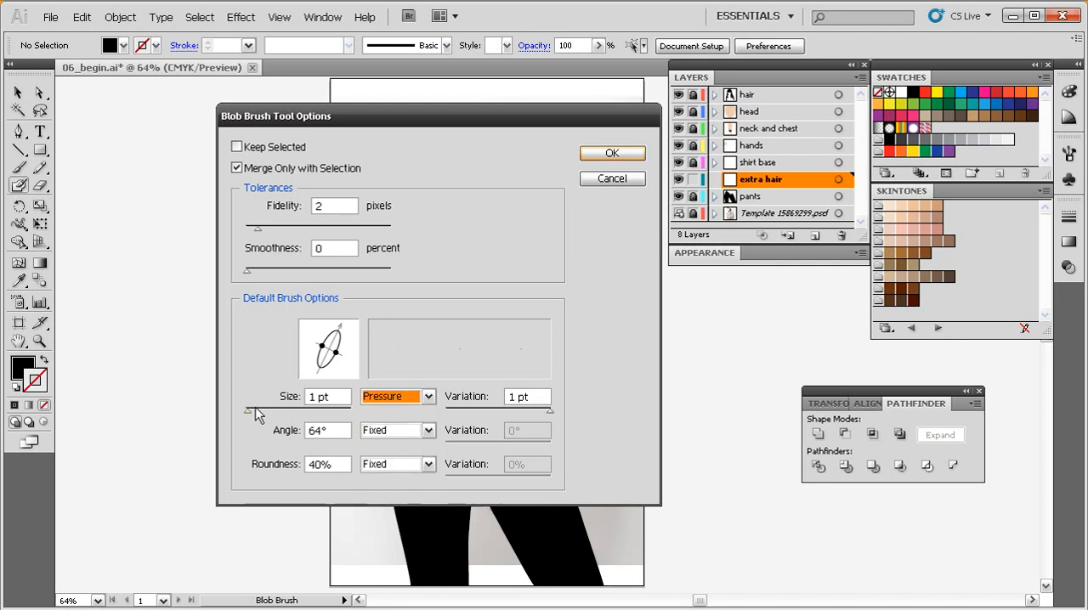
pyautogui.moveTo(247, 413); pyautogui.dragTo(249, 412)
pyautogui.moveTo(472, 411); pyautogui.dragTo(552, 415)
pyautogui.click(605, 155)
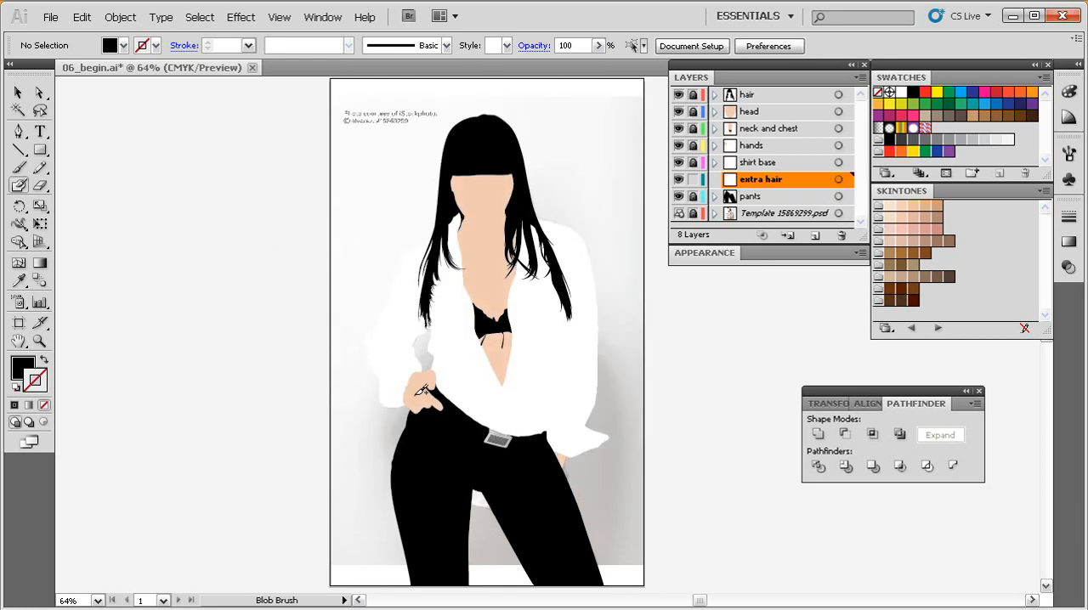
# Paint a long wavy test stroke in the empty area beside the artboard and select it for inspection.
pyautogui.moveTo(319, 185); pyautogui.dragTo(161, 486)
pyautogui.moveTo(441, 346); pyautogui.dragTo(325, 378)
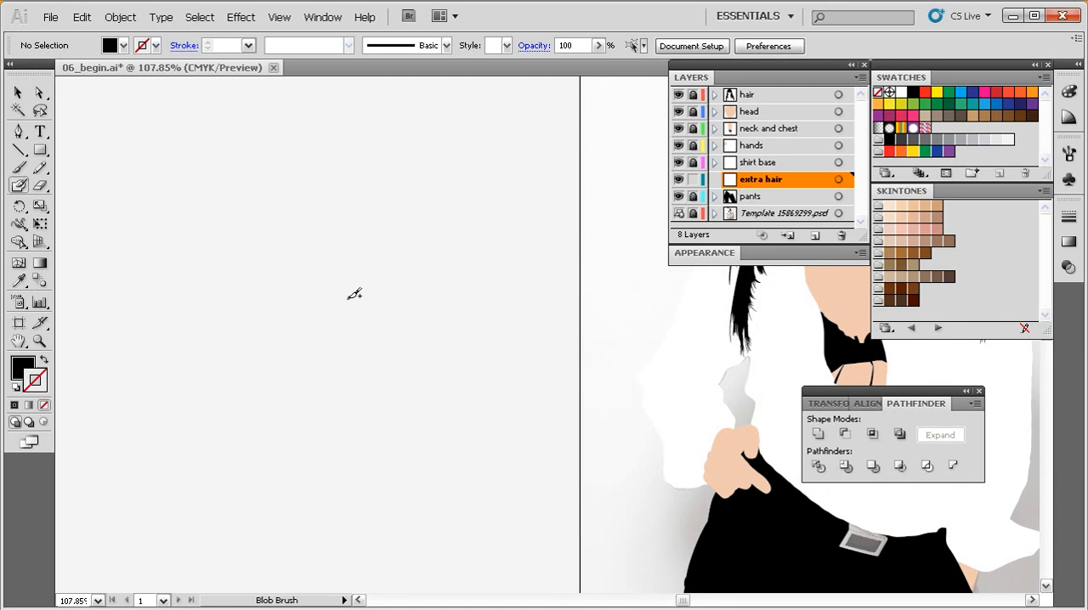
pyautogui.moveTo(283, 296)
pyautogui.mouseDown()
pyautogui.moveTo(317, 295)
pyautogui.moveTo(343, 341)
pyautogui.moveTo(379, 321)
pyautogui.moveTo(387, 374)
pyautogui.moveTo(441, 354)
pyautogui.moveTo(477, 297)
pyautogui.moveTo(354, 174)
pyautogui.moveTo(213, 271)
pyautogui.moveTo(198, 342)
pyautogui.moveTo(300, 462)
pyautogui.mouseUp()
pyautogui.moveTo(501, 231); pyautogui.dragTo(380, 382)
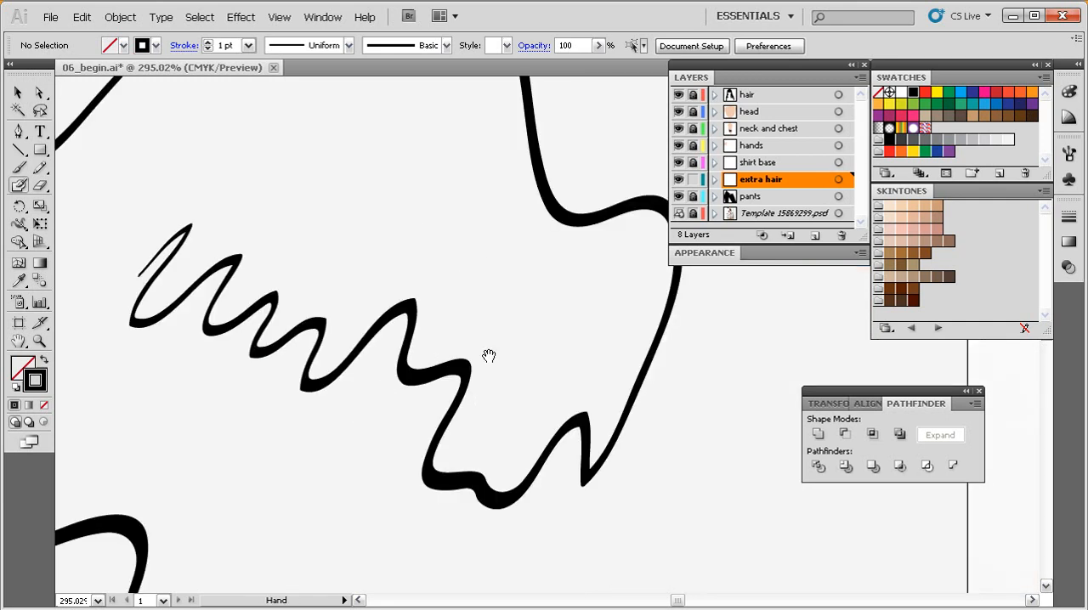
pyautogui.moveTo(473, 365); pyautogui.dragTo(433, 349)
pyautogui.keyDown('ctrl'); pyautogui.click(523, 220); pyautogui.keyUp('ctrl')
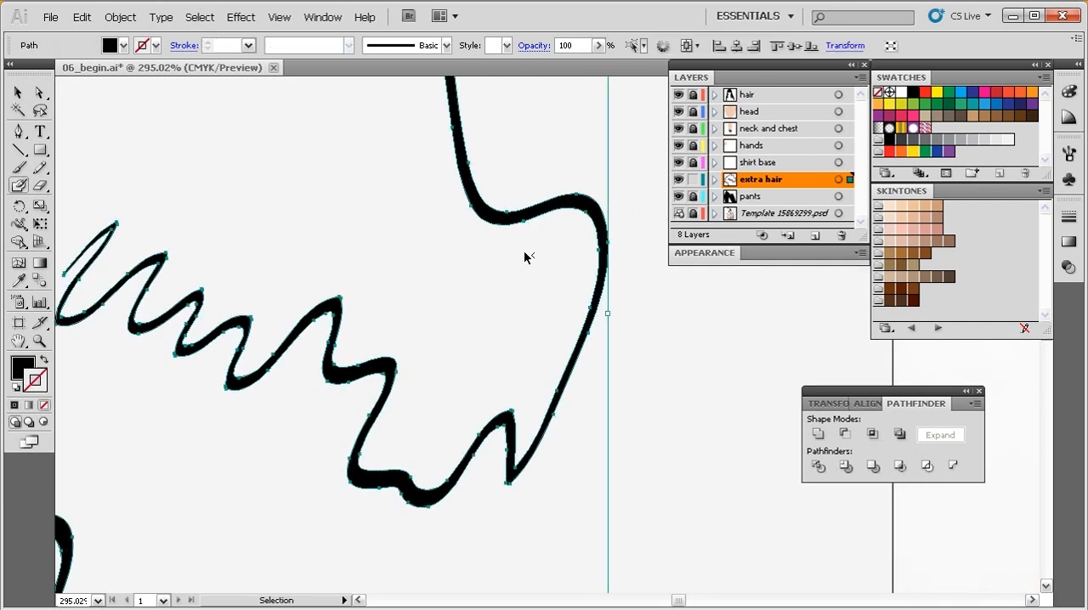
pyautogui.moveTo(505, 353); pyautogui.dragTo(467, 354)
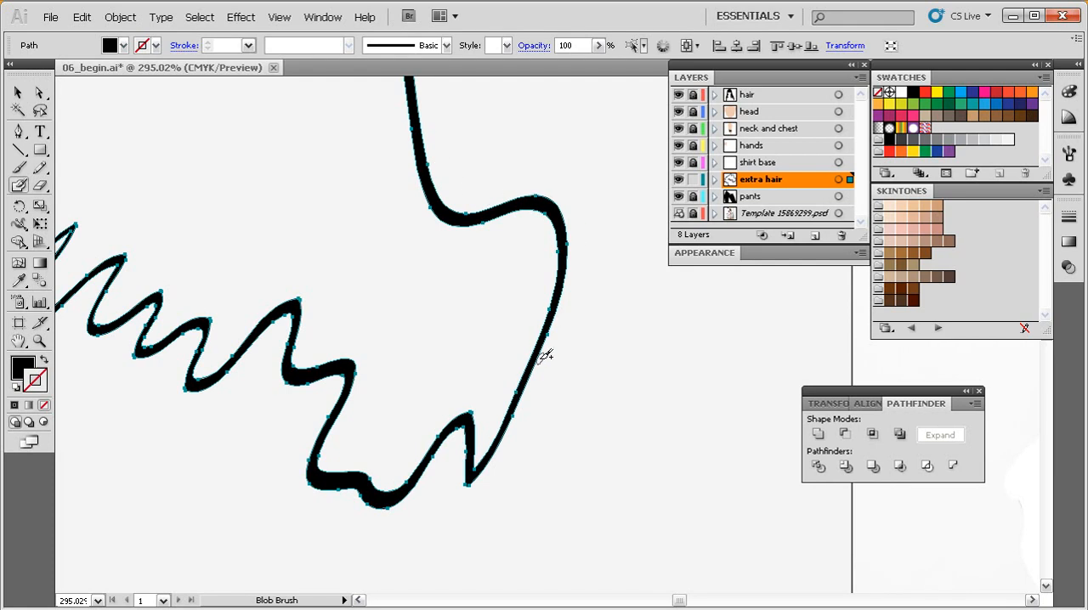
pyautogui.scroll(-4, 561, 334)
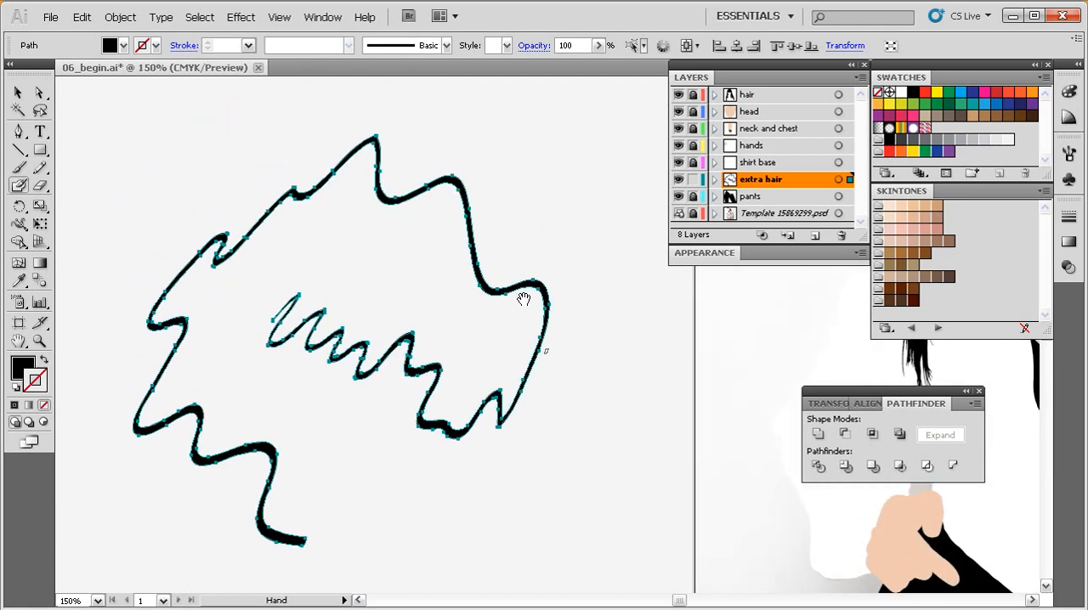
# Paint dense overlapping strokes across the selected test stroke so that they merge with it.
pyautogui.moveTo(591, 159); pyautogui.dragTo(420, 437)
pyautogui.moveTo(488, 202)
pyautogui.mouseDown()
pyautogui.moveTo(505, 282)
pyautogui.moveTo(529, 255)
pyautogui.moveTo(594, 272)
pyautogui.mouseUp()
pyautogui.hotkey('ctrl', 'a')
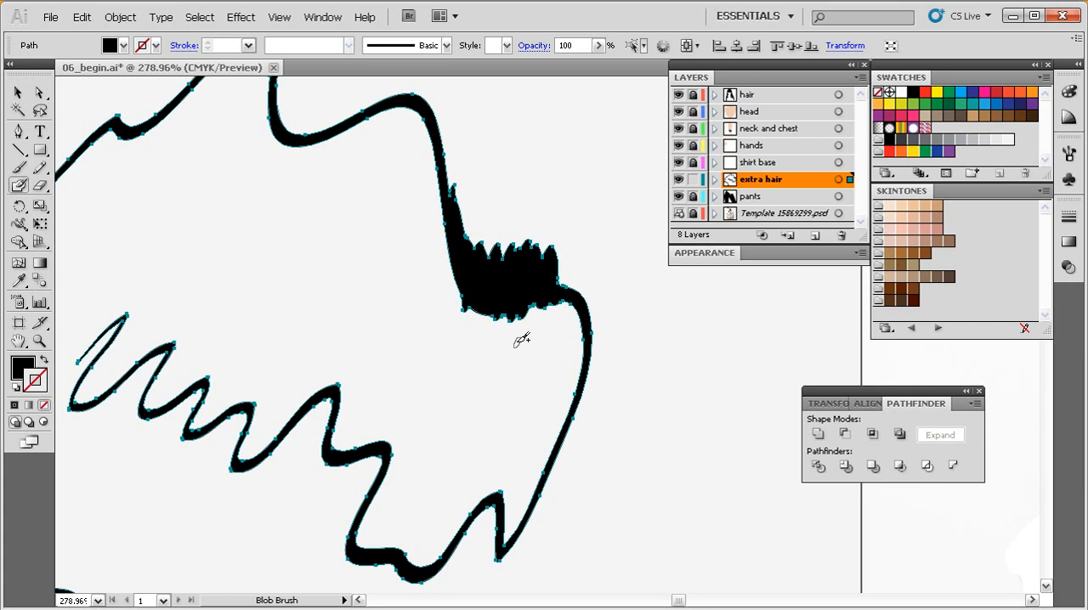
# Deselect the test stroke, paint a separate blob of overlapping strokes above it, and select that blob.
pyautogui.hotkey('ctrl', 'shift', 'a')
pyautogui.moveTo(534, 316); pyautogui.dragTo(527, 335)
pyautogui.moveTo(498, 254)
pyautogui.mouseDown()
pyautogui.moveTo(541, 248)
pyautogui.moveTo(553, 272)
pyautogui.moveTo(483, 270)
pyautogui.moveTo(568, 238)
pyautogui.moveTo(563, 147)
pyautogui.mouseUp()
pyautogui.moveTo(543, 272); pyautogui.dragTo(498, 328)
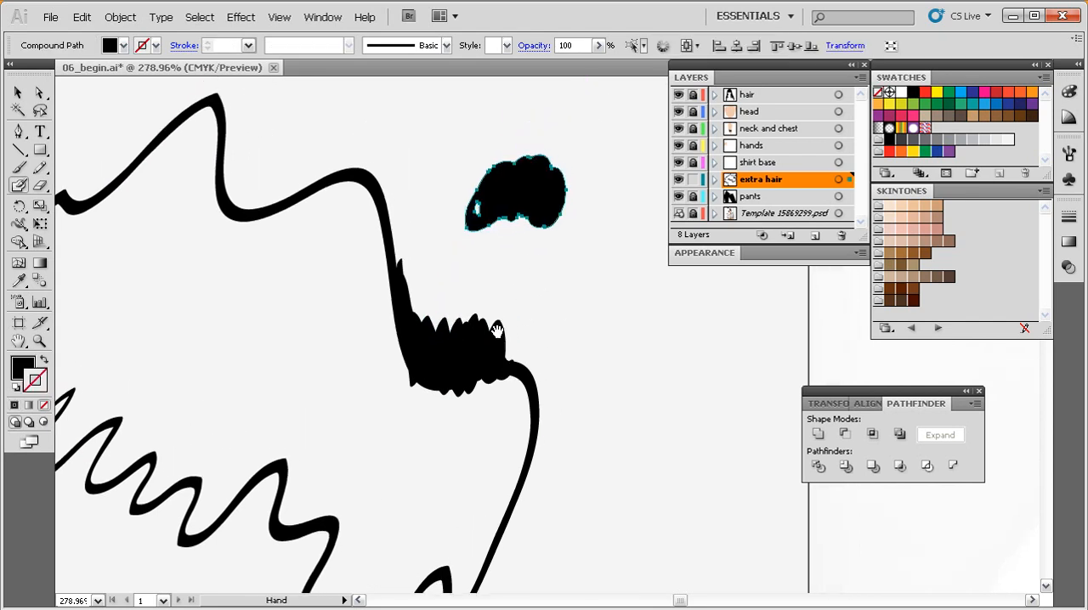
# Select and delete all practice strokes beside the artboard.
pyautogui.keyDown('ctrl'); pyautogui.keyDown('alt'); pyautogui.click(544, 315); pyautogui.keyUp('alt'); pyautogui.keyUp('ctrl')
pyautogui.keyDown('ctrl'); pyautogui.keyDown('alt'); pyautogui.click(537, 320); pyautogui.keyUp('alt'); pyautogui.keyUp('ctrl')
pyautogui.keyDown('ctrl'); pyautogui.keyDown('alt'); pyautogui.click(538, 332); pyautogui.keyUp('alt'); pyautogui.keyUp('ctrl')
pyautogui.moveTo(554, 369); pyautogui.dragTo(500, 328)
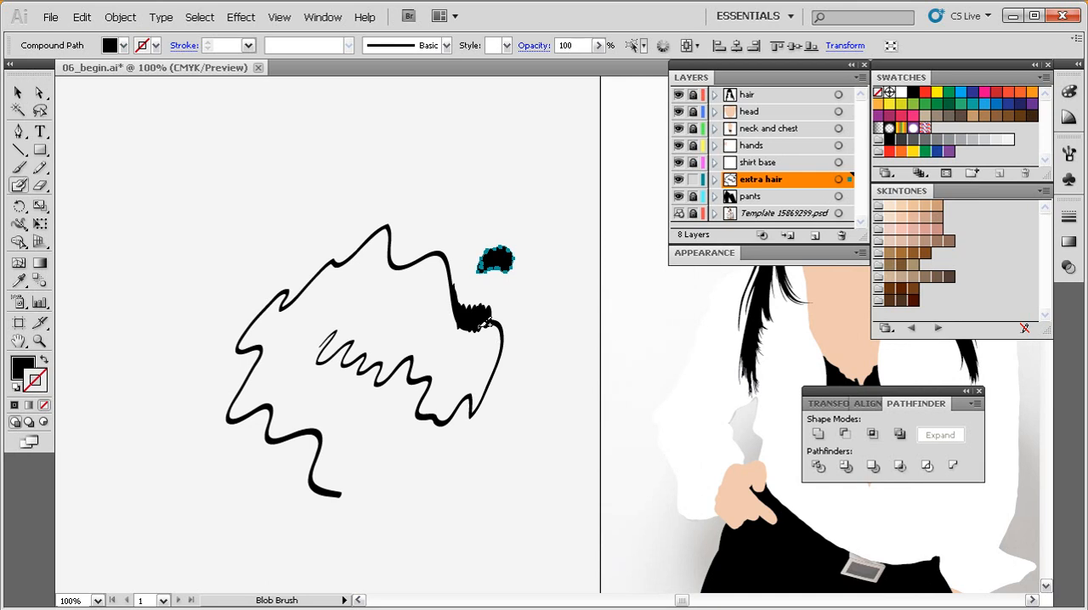
pyautogui.moveTo(559, 199)
pyautogui.mouseDown()
pyautogui.moveTo(462, 364)
pyautogui.moveTo(386, 454)
pyautogui.mouseUp()
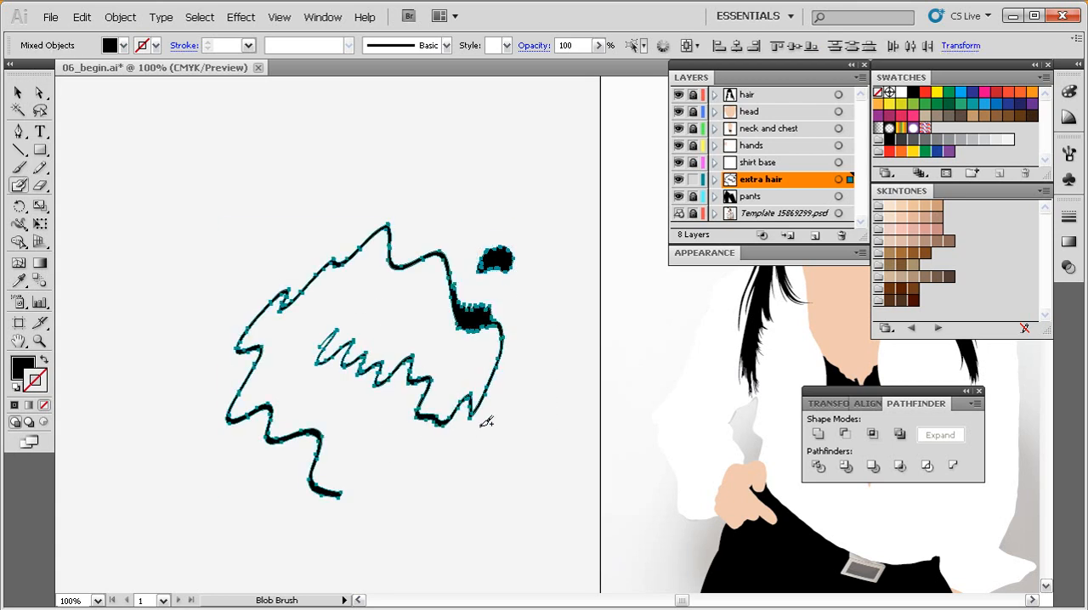
pyautogui.press('Delete')
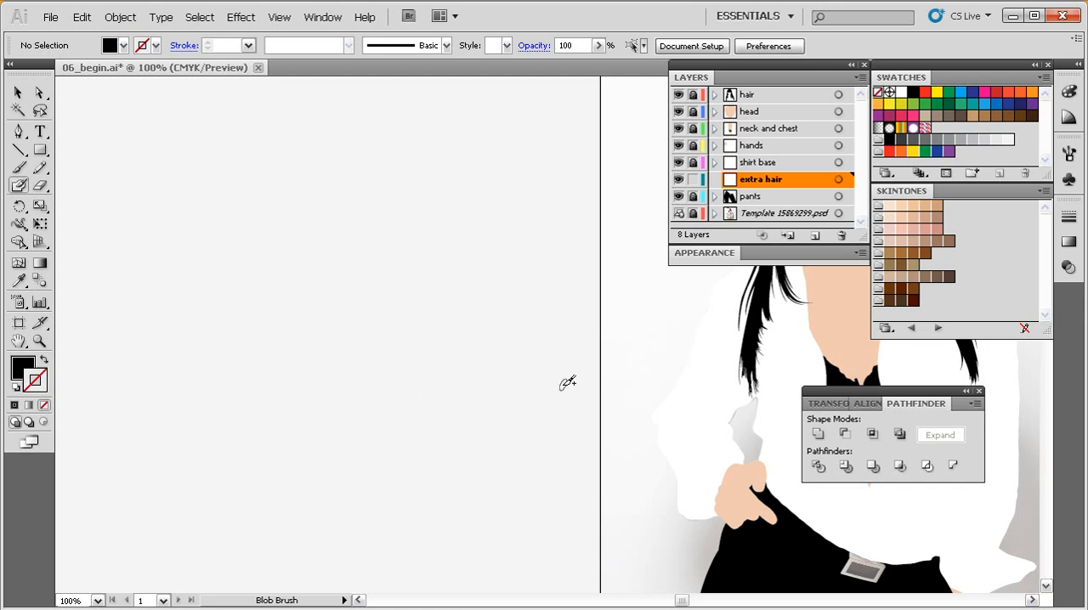
# Paint long black hair strands on the extra hair layer, sweeping from the head's left side down past the shirt sleeve.
pyautogui.moveTo(627, 340)
pyautogui.mouseDown()
pyautogui.moveTo(375, 381)
pyautogui.moveTo(407, 374)
pyautogui.moveTo(334, 332)
pyautogui.mouseUp()
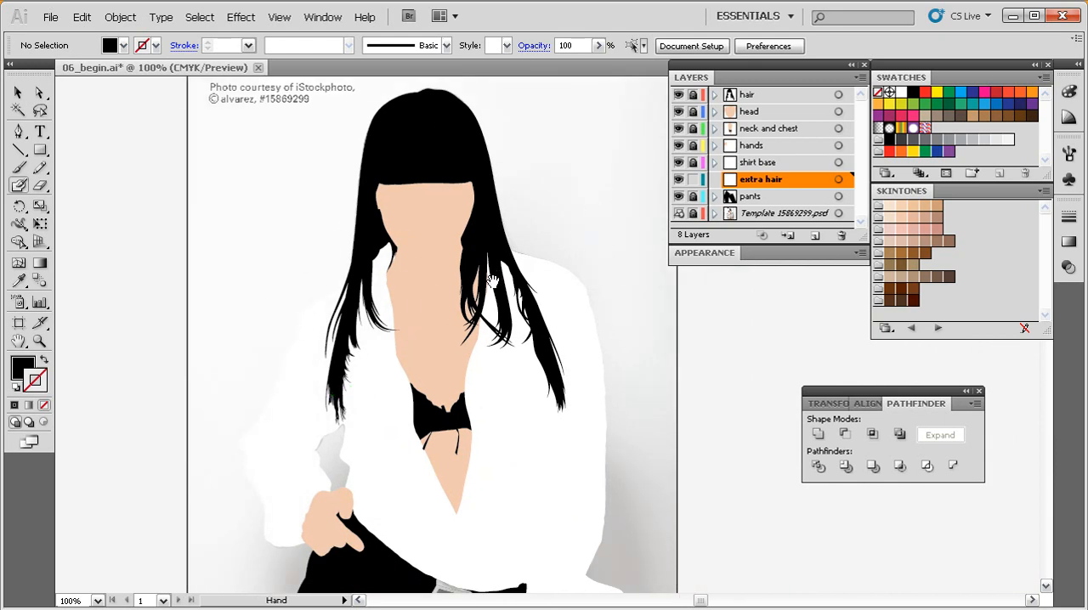
pyautogui.moveTo(574, 378); pyautogui.dragTo(559, 321)
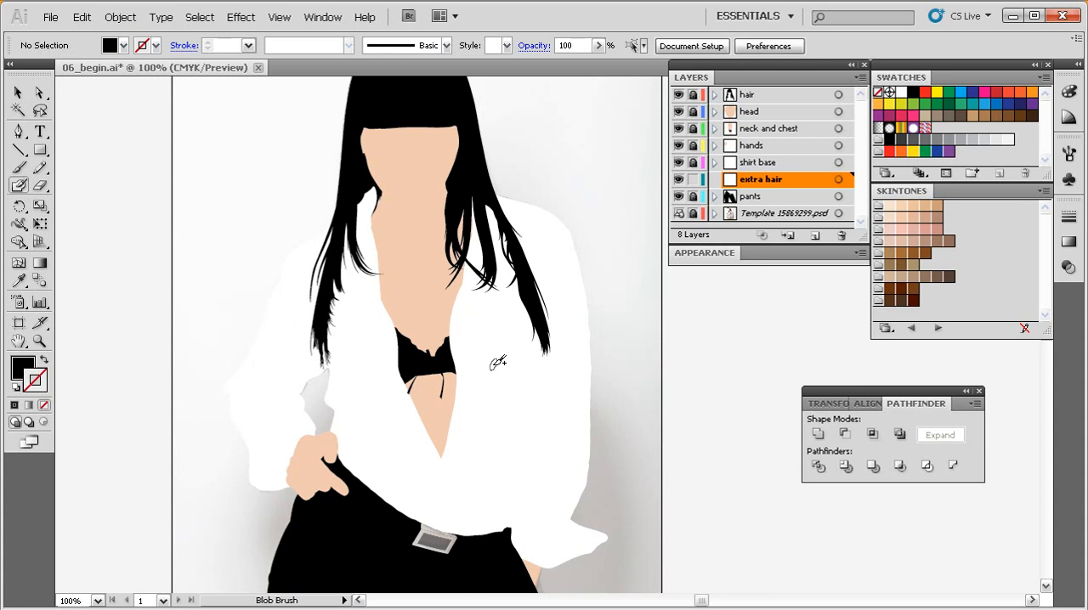
pyautogui.keyDown('ctrl'); pyautogui.keyDown('alt'); pyautogui.click(477, 323); pyautogui.keyUp('alt'); pyautogui.keyUp('ctrl')
pyautogui.moveTo(526, 342); pyautogui.dragTo(431, 293)
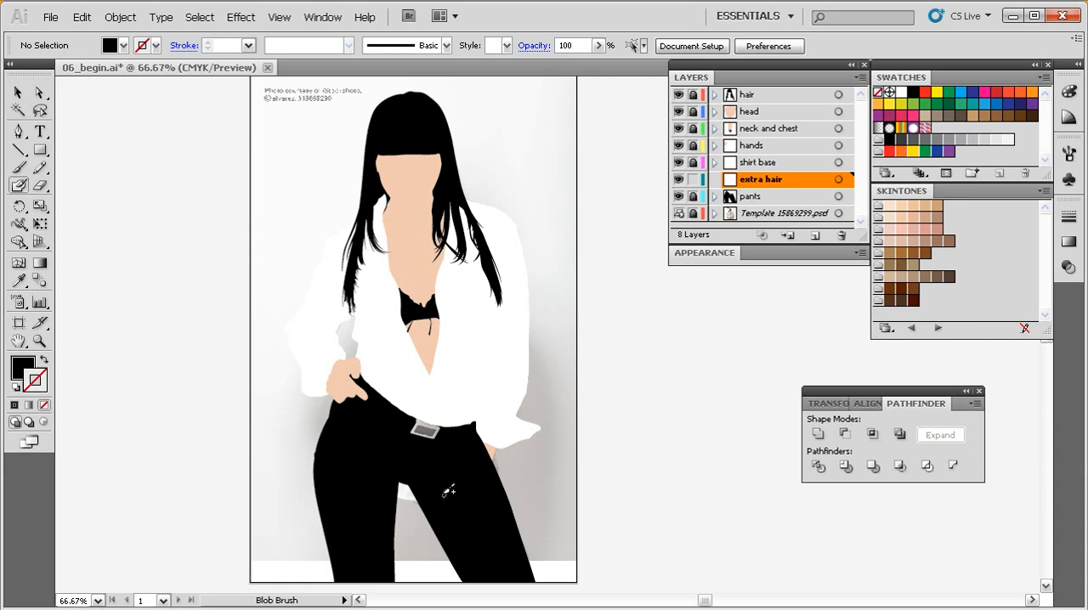
pyautogui.moveTo(503, 368); pyautogui.dragTo(493, 412)
pyautogui.moveTo(631, 98); pyautogui.dragTo(244, 508)
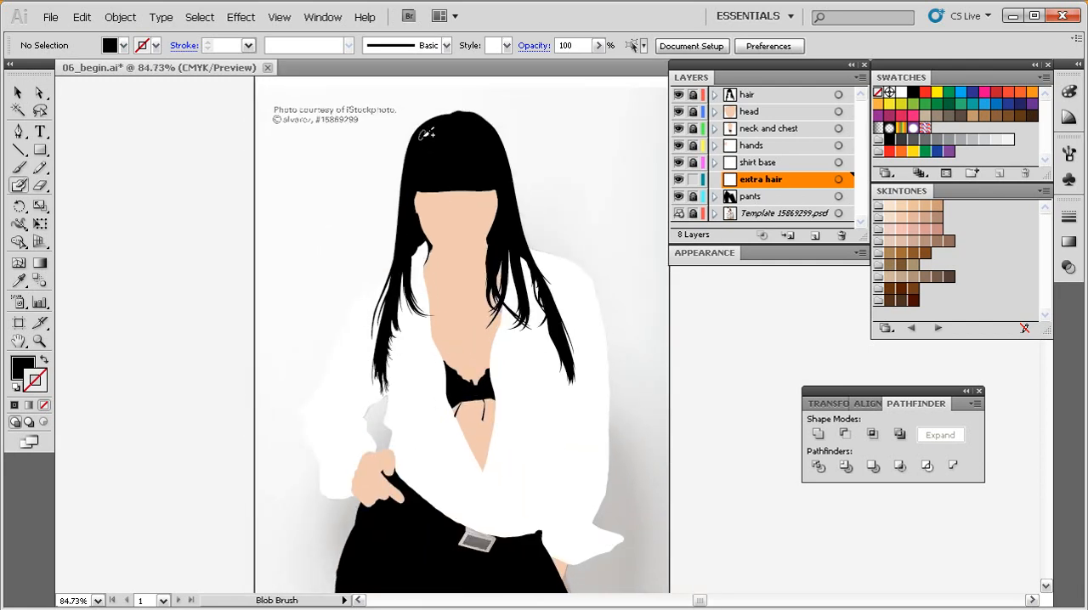
pyautogui.moveTo(417, 128); pyautogui.dragTo(312, 305)
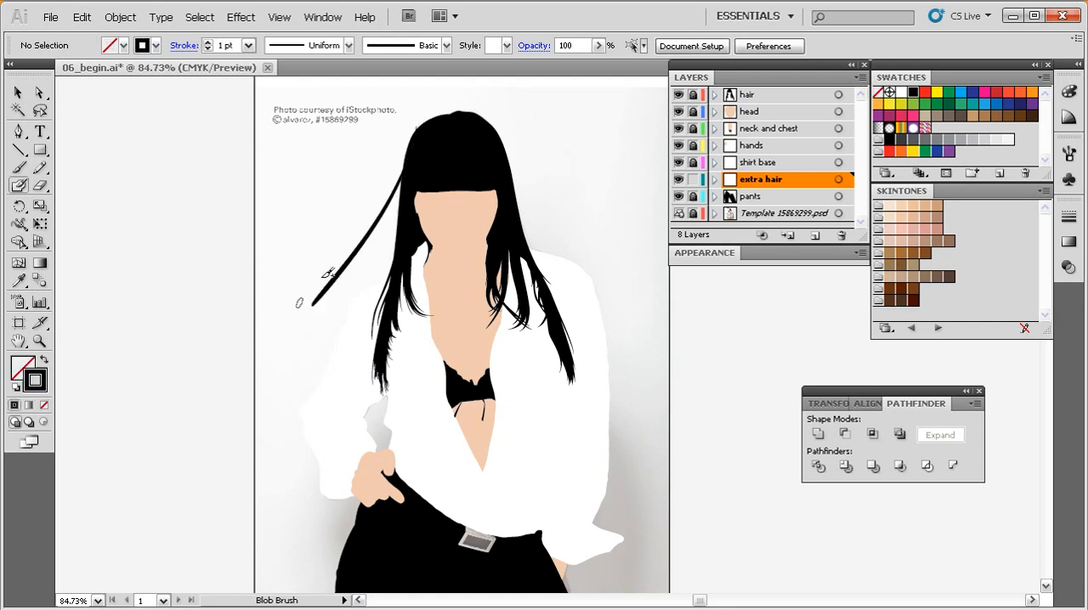
pyautogui.hotkey('ctrl', 'z')
pyautogui.moveTo(431, 119); pyautogui.dragTo(249, 390)
pyautogui.moveTo(408, 127)
pyautogui.mouseDown()
pyautogui.moveTo(361, 293)
pyautogui.moveTo(335, 311)
pyautogui.moveTo(260, 419)
pyautogui.mouseUp()
pyautogui.moveTo(416, 163)
pyautogui.mouseDown()
pyautogui.moveTo(303, 400)
pyautogui.moveTo(271, 432)
pyautogui.mouseUp()
pyautogui.moveTo(427, 197); pyautogui.dragTo(214, 570)
pyautogui.moveTo(421, 174)
pyautogui.mouseDown()
pyautogui.moveTo(254, 568)
pyautogui.moveTo(384, 274)
pyautogui.mouseUp()
pyautogui.moveTo(407, 147); pyautogui.dragTo(384, 220)
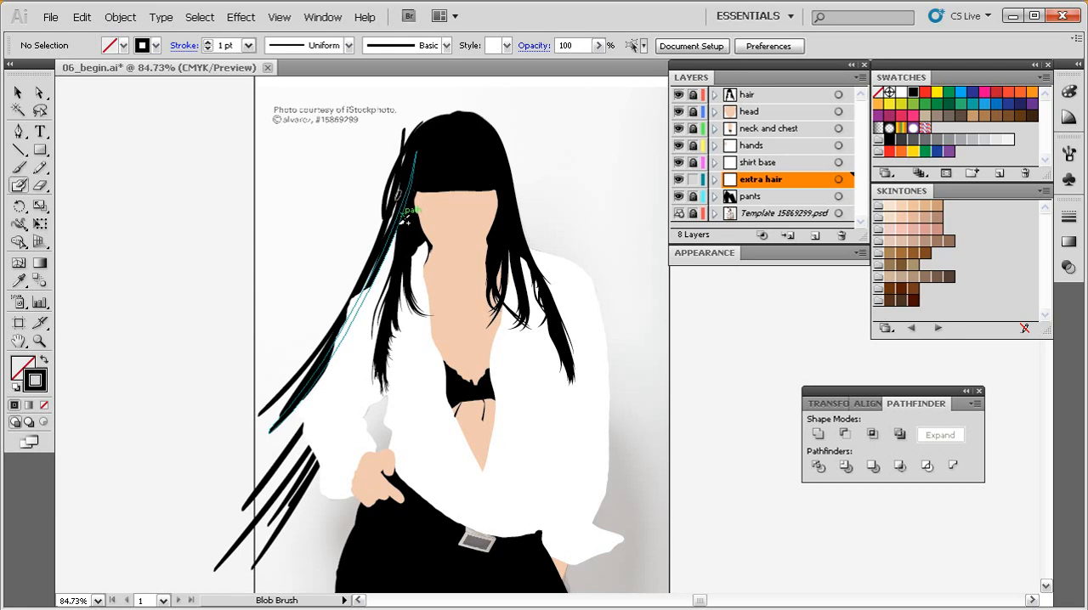
pyautogui.moveTo(424, 131); pyautogui.dragTo(392, 221)
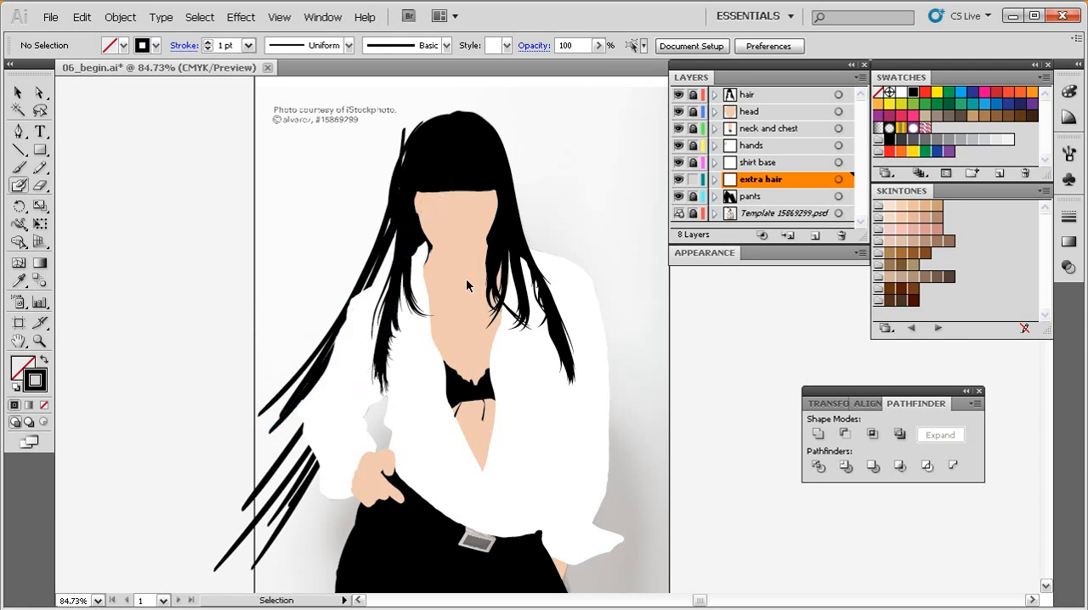
# Fill the gaps in the left-hand hair with more long and short overlapping strands behind the shirt.
pyautogui.press('space')
pyautogui.moveTo(426, 355); pyautogui.dragTo(419, 304)
pyautogui.moveTo(417, 106); pyautogui.dragTo(267, 399)
pyautogui.moveTo(400, 149); pyautogui.dragTo(217, 460)
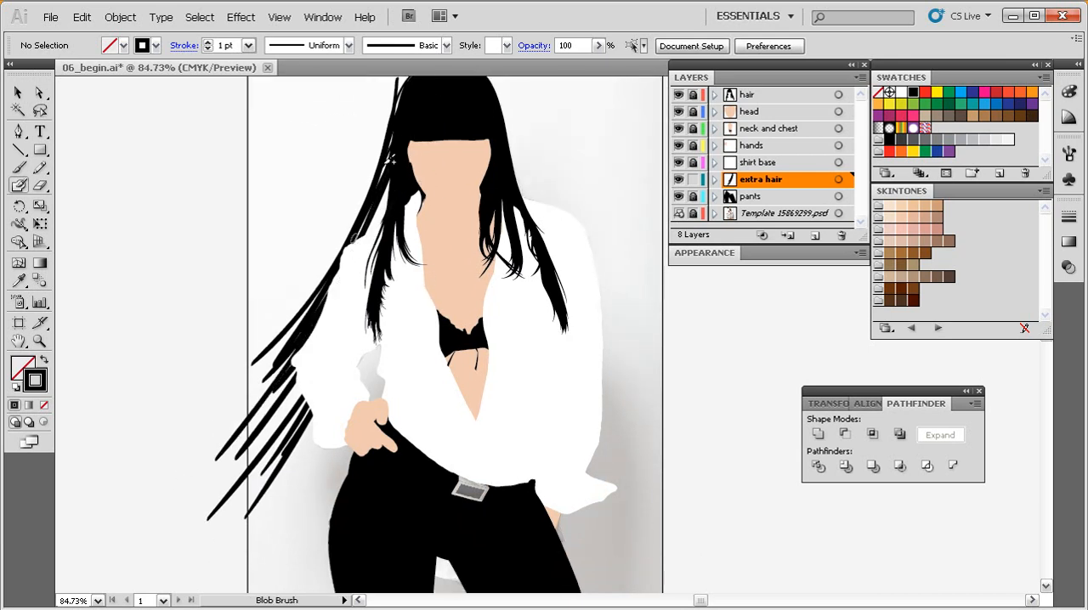
pyautogui.moveTo(419, 194)
pyautogui.mouseDown()
pyautogui.moveTo(350, 342)
pyautogui.moveTo(246, 515)
pyautogui.mouseUp()
pyautogui.moveTo(414, 224)
pyautogui.mouseDown()
pyautogui.moveTo(381, 321)
pyautogui.moveTo(241, 539)
pyautogui.mouseUp()
pyautogui.moveTo(400, 253)
pyautogui.mouseDown()
pyautogui.moveTo(274, 509)
pyautogui.moveTo(246, 533)
pyautogui.moveTo(315, 469)
pyautogui.mouseUp()
pyautogui.moveTo(408, 231); pyautogui.dragTo(318, 445)
pyautogui.moveTo(402, 262); pyautogui.dragTo(318, 452)
pyautogui.moveTo(368, 308); pyautogui.dragTo(281, 440)
pyautogui.moveTo(384, 209)
pyautogui.mouseDown()
pyautogui.moveTo(360, 256)
pyautogui.moveTo(229, 413)
pyautogui.moveTo(217, 407)
pyautogui.moveTo(235, 393)
pyautogui.mouseUp()
pyautogui.moveTo(395, 169); pyautogui.dragTo(327, 295)
pyautogui.moveTo(375, 230); pyautogui.dragTo(340, 308)
pyautogui.moveTo(412, 143); pyautogui.dragTo(330, 303)
pyautogui.moveTo(405, 175)
pyautogui.mouseDown()
pyautogui.moveTo(332, 311)
pyautogui.moveTo(356, 256)
pyautogui.moveTo(392, 239)
pyautogui.moveTo(333, 366)
pyautogui.mouseUp()
# Tilt the Blob Brush tip in the opposite direction for painting the hair on the head's right side.
pyautogui.press('space')
pyautogui.moveTo(397, 388); pyautogui.dragTo(290, 396)
pyautogui.moveTo(387, 310); pyautogui.dragTo(323, 426)
pyautogui.moveTo(316, 191)
pyautogui.mouseDown()
pyautogui.moveTo(326, 223)
pyautogui.moveTo(500, 446)
pyautogui.mouseUp()
pyautogui.hotkey('ctrl', 'z')
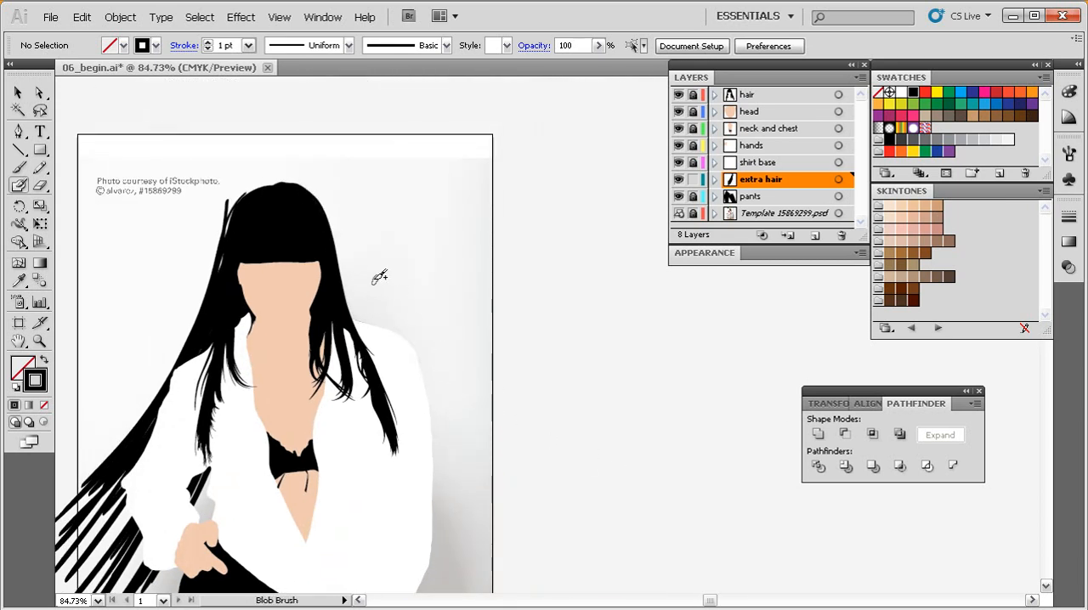
pyautogui.doubleClick(19, 185)
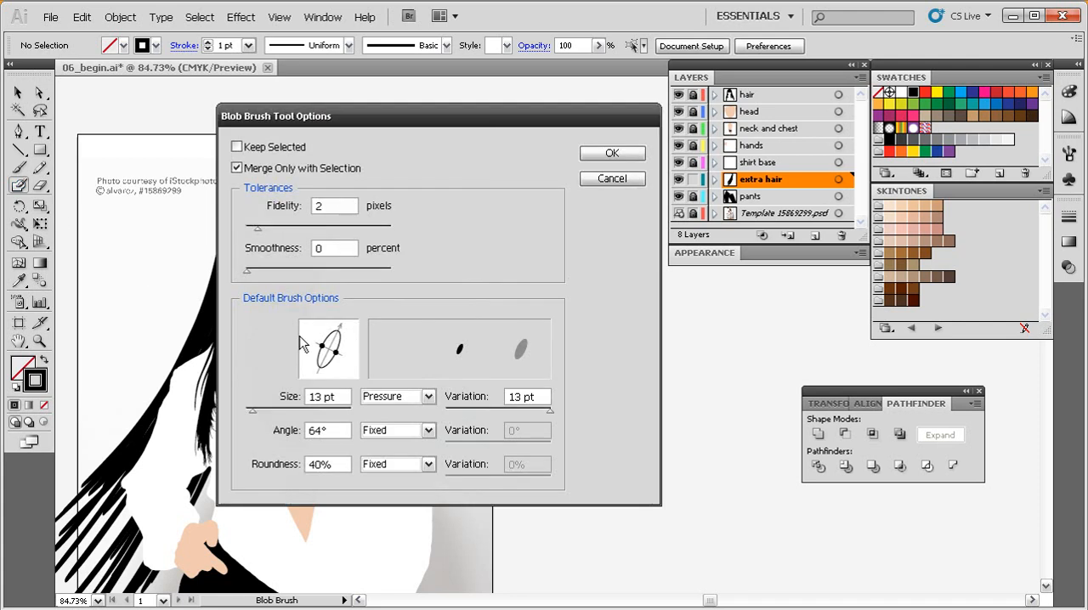
pyautogui.moveTo(341, 332)
pyautogui.mouseDown()
pyautogui.moveTo(352, 359)
pyautogui.moveTo(342, 367)
pyautogui.mouseUp()
pyautogui.click(600, 154)
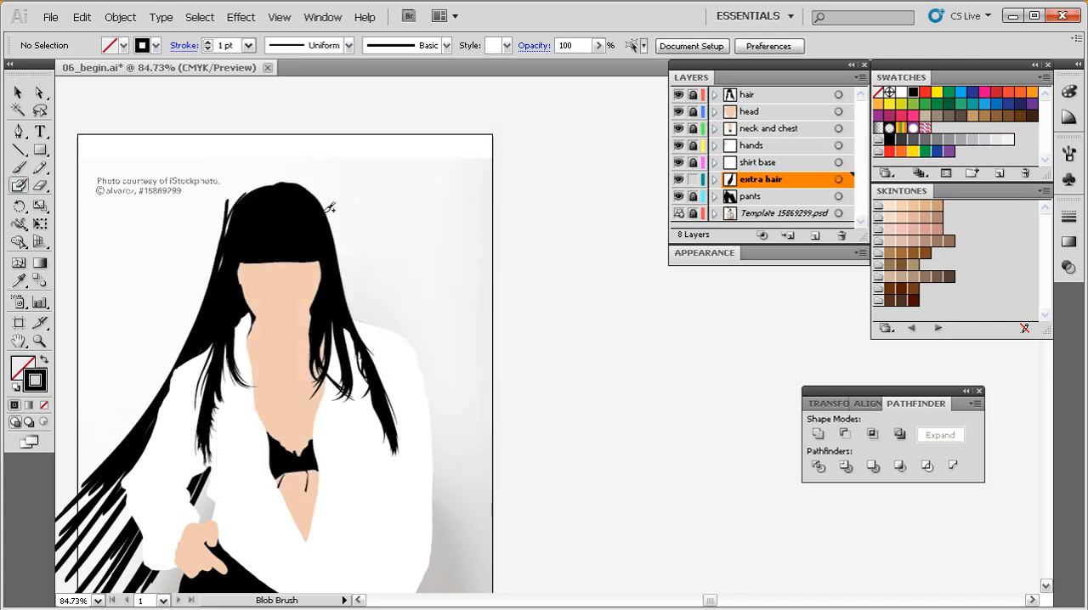
pyautogui.moveTo(315, 192); pyautogui.dragTo(512, 431)
pyautogui.hotkey('ctrl', 'z')
pyautogui.moveTo(319, 196); pyautogui.dragTo(546, 432)
pyautogui.hotkey('ctrl', 'z')
# Paint long black hair strands sweeping from the head's right side outward beyond the artboard edge.
pyautogui.moveTo(312, 196); pyautogui.dragTo(522, 420)
pyautogui.moveTo(321, 210); pyautogui.dragTo(489, 425)
pyautogui.moveTo(327, 230)
pyautogui.mouseDown()
pyautogui.moveTo(535, 458)
pyautogui.moveTo(519, 440)
pyautogui.mouseUp()
pyautogui.moveTo(329, 238)
pyautogui.mouseDown()
pyautogui.moveTo(544, 496)
pyautogui.moveTo(531, 506)
pyautogui.mouseUp()
pyautogui.moveTo(338, 262)
pyautogui.mouseDown()
pyautogui.moveTo(476, 501)
pyautogui.moveTo(540, 551)
pyautogui.mouseUp()
pyautogui.moveTo(337, 273)
pyautogui.mouseDown()
pyautogui.moveTo(469, 496)
pyautogui.moveTo(536, 564)
pyautogui.mouseUp()
pyautogui.moveTo(339, 299)
pyautogui.mouseDown()
pyautogui.moveTo(376, 374)
pyautogui.moveTo(526, 587)
pyautogui.mouseUp()
pyautogui.moveTo(347, 331); pyautogui.dragTo(523, 563)
# Thicken the right-hand hair with shorter overlapping strands between the head, the shoulder and the outer strands.
pyautogui.moveTo(325, 270)
pyautogui.mouseDown()
pyautogui.moveTo(513, 520)
pyautogui.moveTo(526, 504)
pyautogui.moveTo(511, 522)
pyautogui.moveTo(460, 463)
pyautogui.mouseUp()
pyautogui.moveTo(328, 255)
pyautogui.mouseDown()
pyautogui.moveTo(429, 412)
pyautogui.moveTo(442, 396)
pyautogui.moveTo(428, 393)
pyautogui.mouseUp()
pyautogui.moveTo(315, 255); pyautogui.dragTo(397, 376)
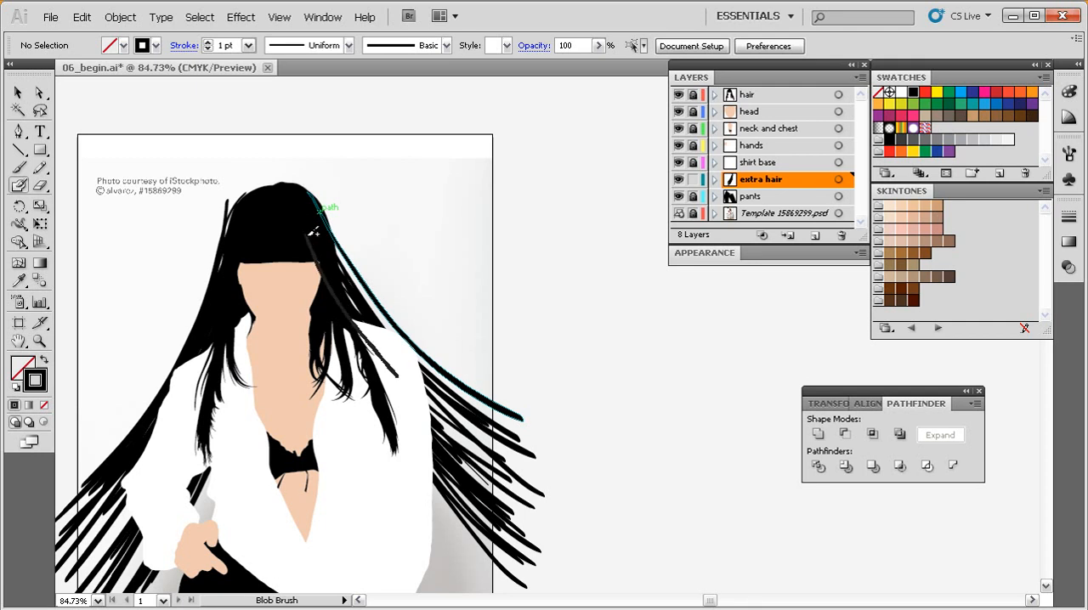
pyautogui.moveTo(320, 247)
pyautogui.mouseDown()
pyautogui.moveTo(372, 334)
pyautogui.moveTo(394, 344)
pyautogui.moveTo(379, 323)
pyautogui.moveTo(433, 370)
pyautogui.moveTo(389, 324)
pyautogui.moveTo(407, 338)
pyautogui.mouseUp()
pyautogui.moveTo(322, 232); pyautogui.dragTo(429, 374)
pyautogui.moveTo(352, 309); pyautogui.dragTo(479, 442)
pyautogui.moveTo(355, 328); pyautogui.dragTo(505, 467)
pyautogui.moveTo(364, 318); pyautogui.dragTo(518, 483)
pyautogui.moveTo(356, 328); pyautogui.dragTo(503, 493)
pyautogui.moveTo(343, 324); pyautogui.dragTo(479, 485)
# Configure the Eraser with a 65° angle, 44% roundness, and a 16 pt pressure-sensitive diameter with 16 pt variation.
pyautogui.press('space')
pyautogui.moveTo(423, 475); pyautogui.dragTo(537, 392)
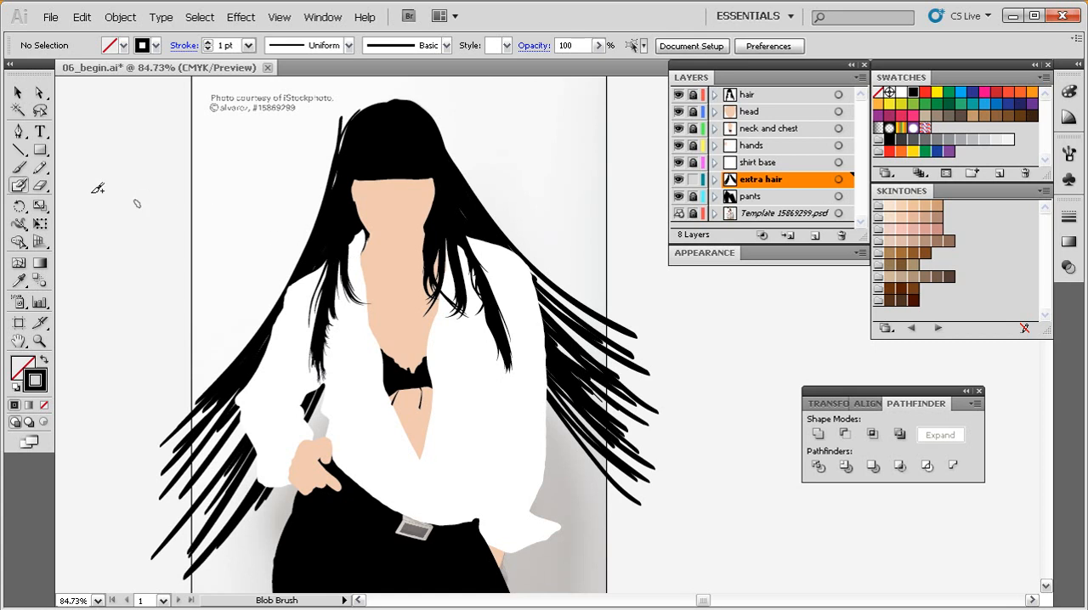
pyautogui.moveTo(451, 291); pyautogui.dragTo(425, 313)
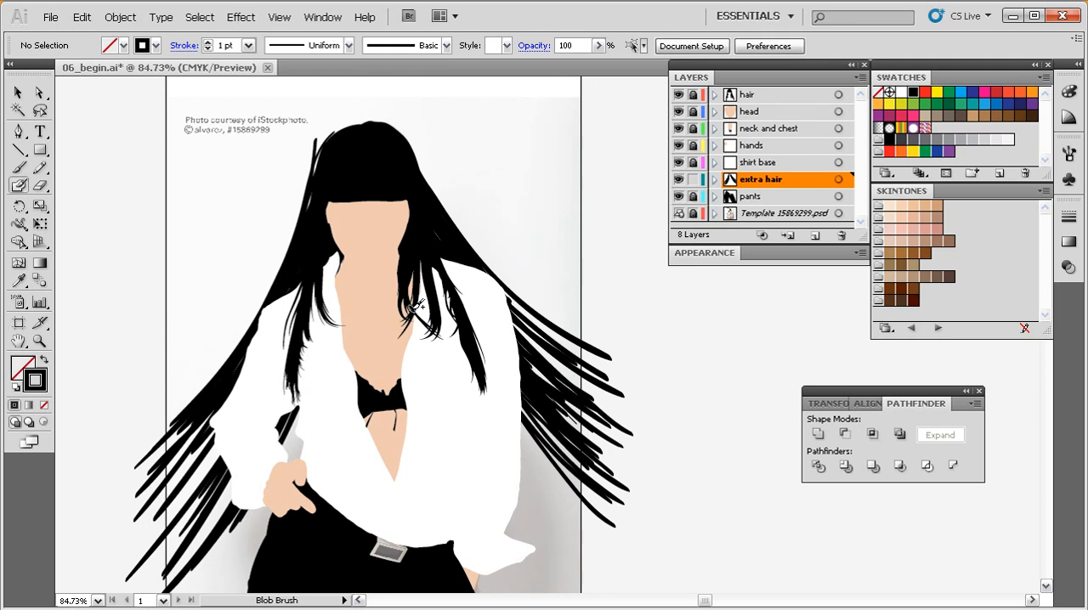
pyautogui.hotkey('shift', 'e')
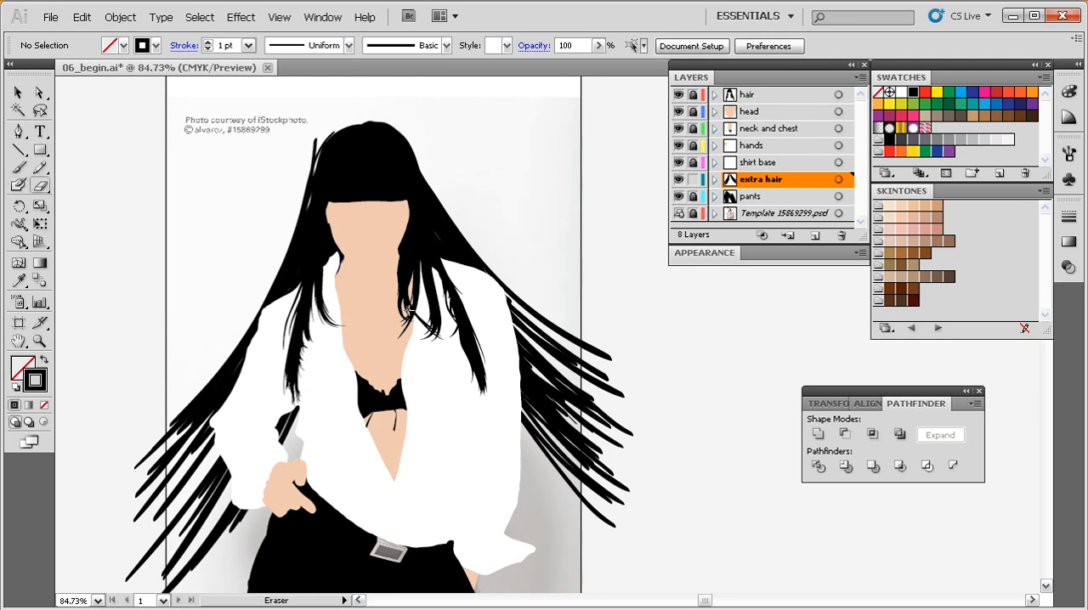
pyautogui.moveTo(270, 274); pyautogui.dragTo(282, 287)
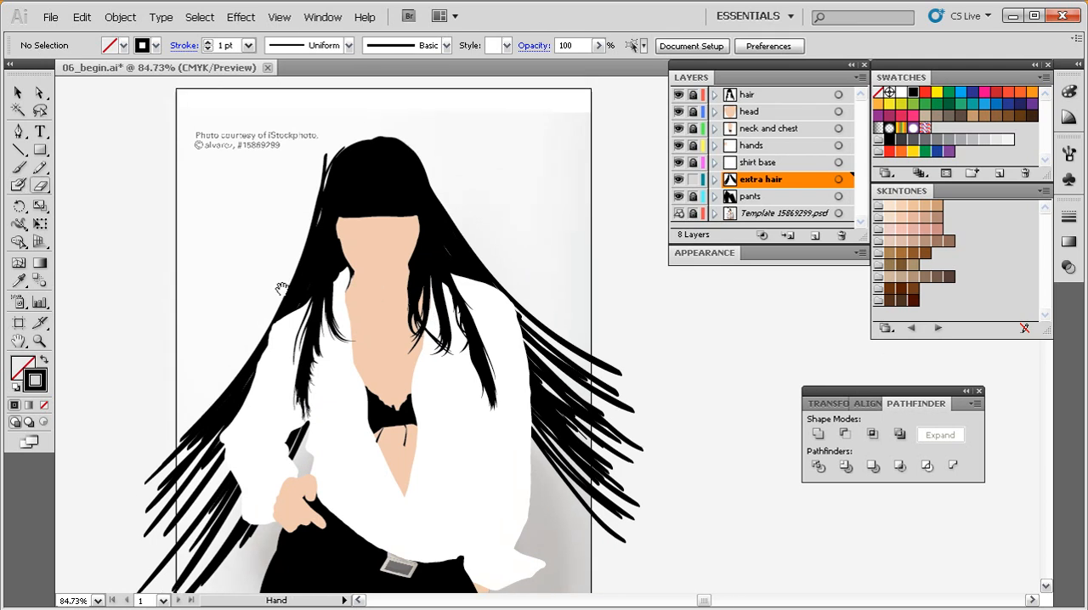
pyautogui.doubleClick(40, 187)
pyautogui.moveTo(561, 221); pyautogui.dragTo(471, 151)
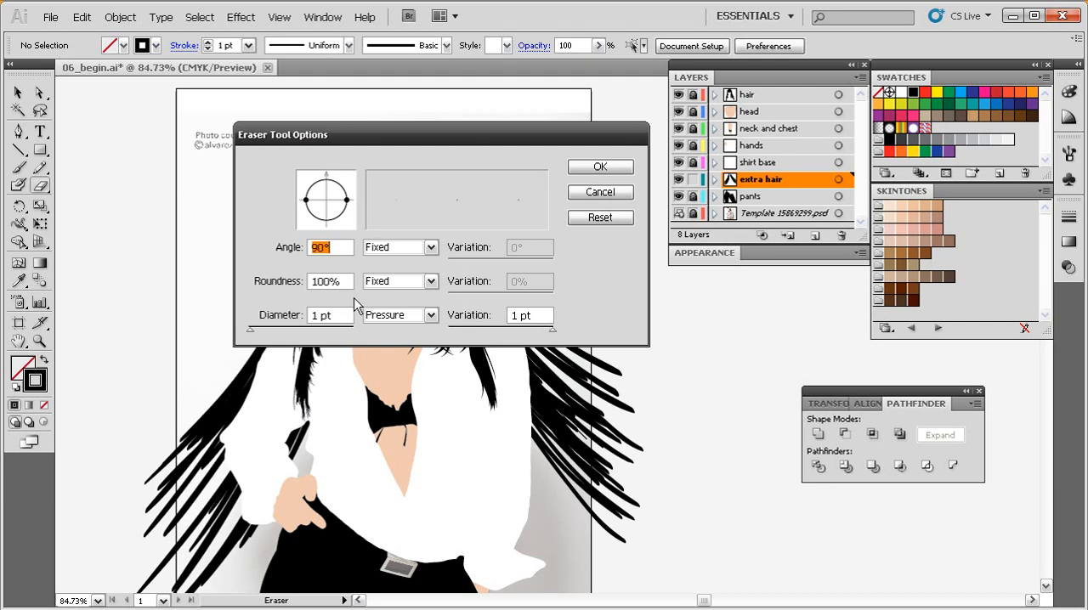
pyautogui.moveTo(344, 196)
pyautogui.mouseDown()
pyautogui.moveTo(328, 179)
pyautogui.moveTo(338, 181)
pyautogui.mouseUp()
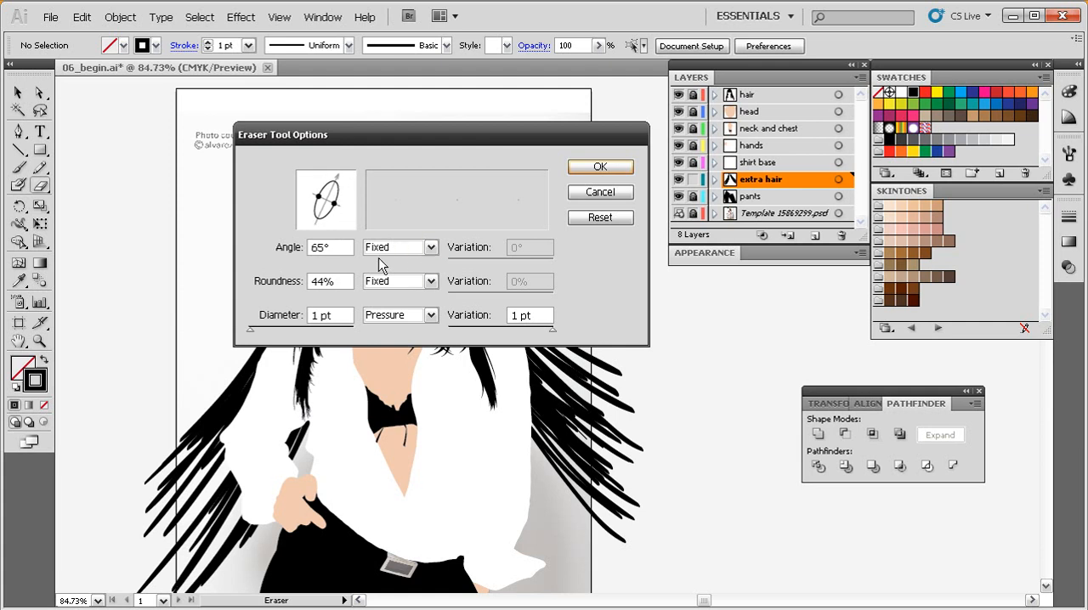
pyautogui.click(431, 248)
pyautogui.moveTo(250, 327); pyautogui.dragTo(254, 330)
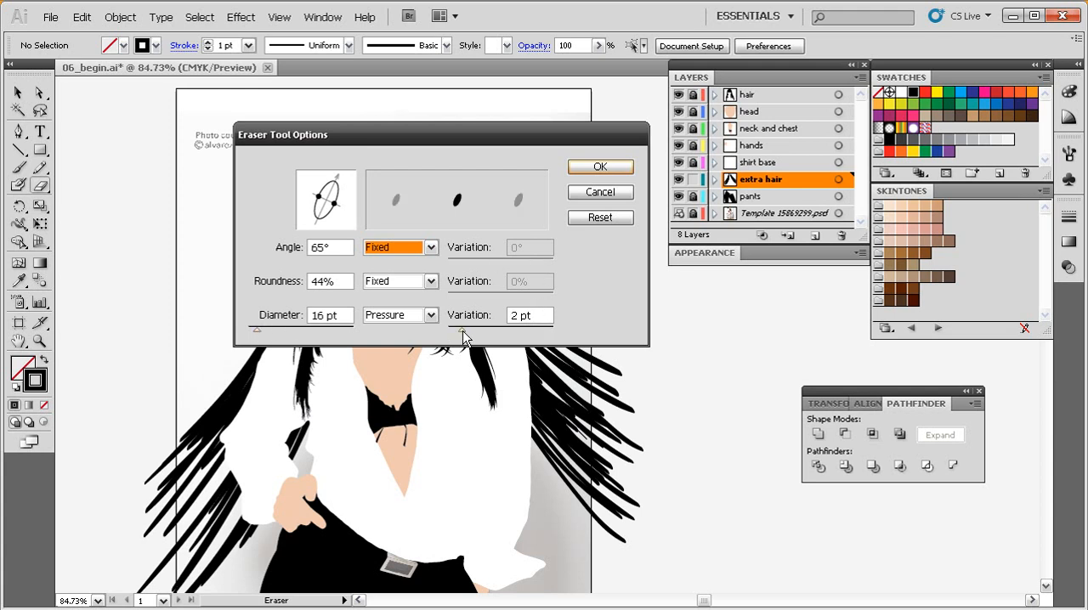
pyautogui.moveTo(501, 333); pyautogui.dragTo(554, 331)
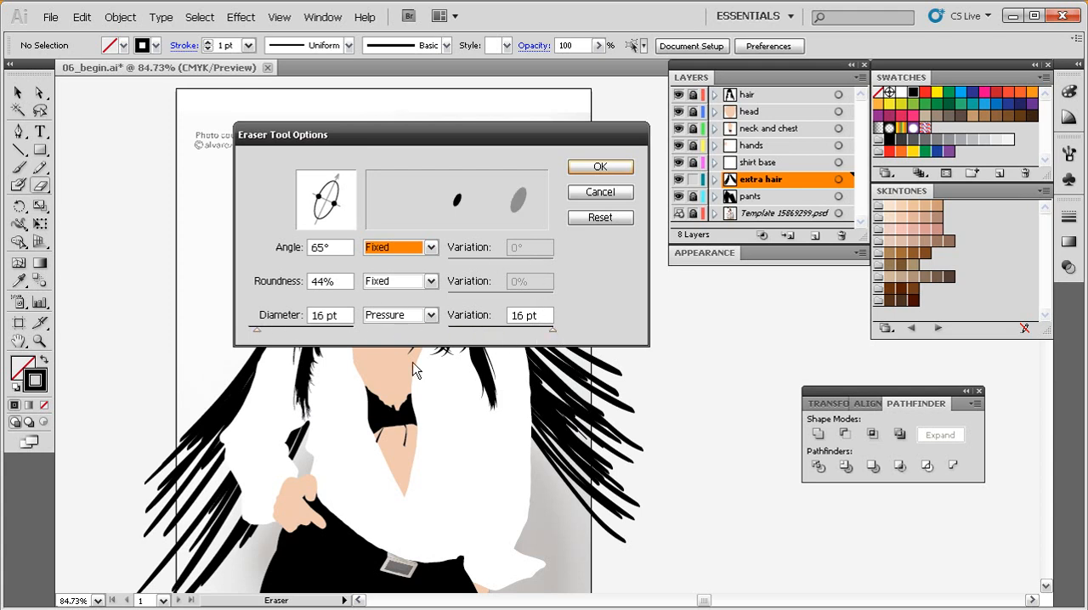
pyautogui.click(600, 168)
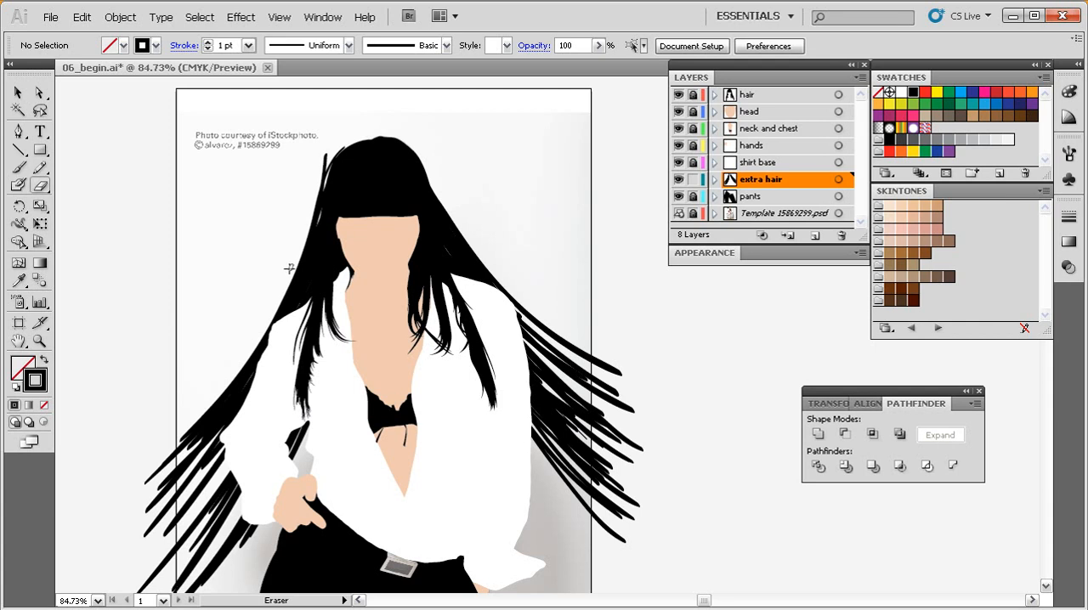
# Erase thin highlight gaps along the left-hand hair between the head and shoulder, undoing the unwanted strokes.
pyautogui.moveTo(340, 313); pyautogui.dragTo(403, 281)
pyautogui.moveTo(568, 111); pyautogui.dragTo(205, 493)
pyautogui.moveTo(415, 387); pyautogui.dragTo(323, 399)
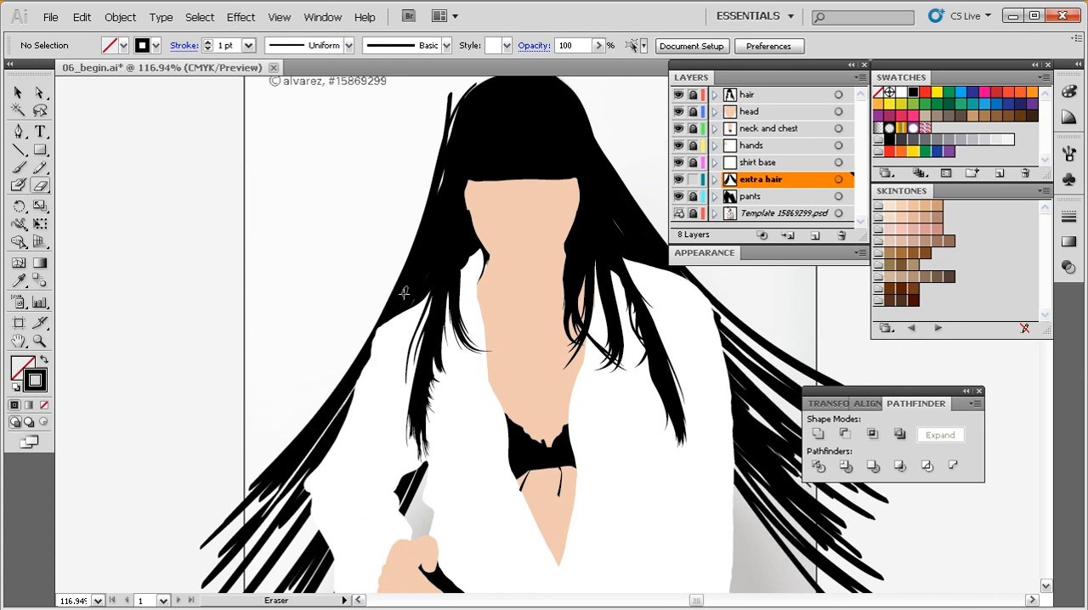
pyautogui.hotkey('ctrl', 'z')
pyautogui.moveTo(437, 226)
pyautogui.mouseDown()
pyautogui.moveTo(184, 568)
pyautogui.moveTo(376, 332)
pyautogui.moveTo(417, 258)
pyautogui.mouseUp()
pyautogui.hotkey('ctrl', 'z')
pyautogui.hotkey('ctrl', 'z')
pyautogui.moveTo(188, 560); pyautogui.dragTo(445, 175)
pyautogui.hotkey('ctrl', 'z')
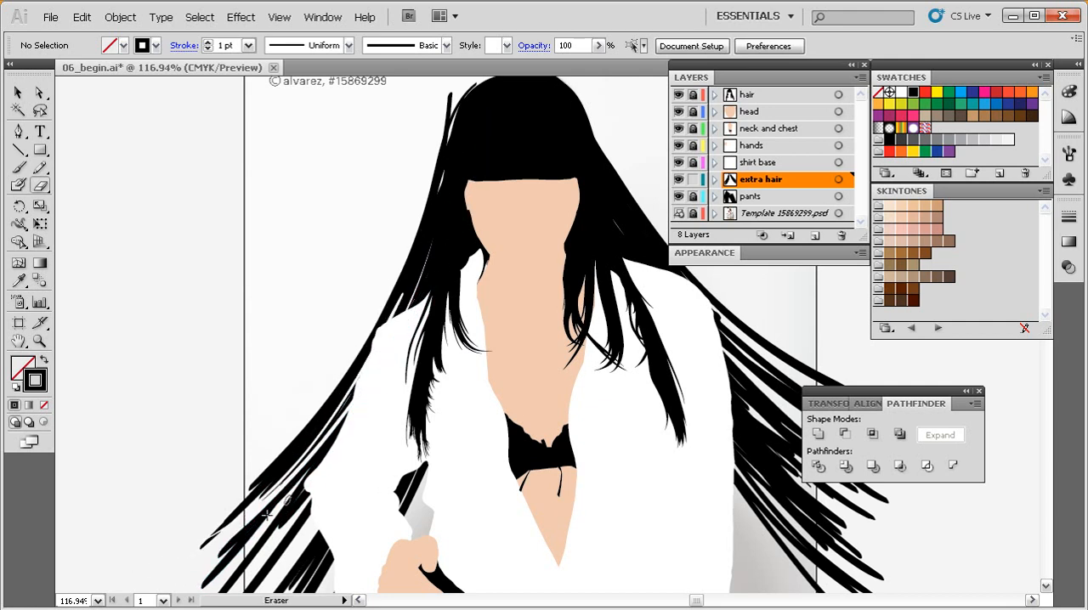
# Set the Blob Brush angle to 50° for painting the hair on the head's left side.
pyautogui.scroll(-2, 371, 448)
pyautogui.scroll(-2, 310, 439)
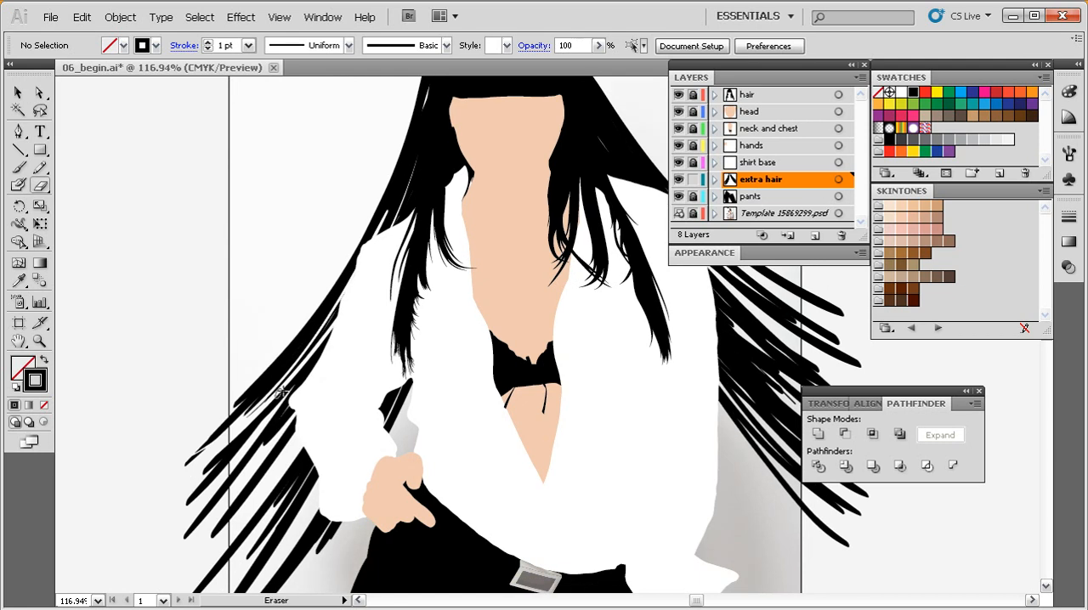
pyautogui.hotkey('shift', 'b')
pyautogui.scroll(1, 348, 384)
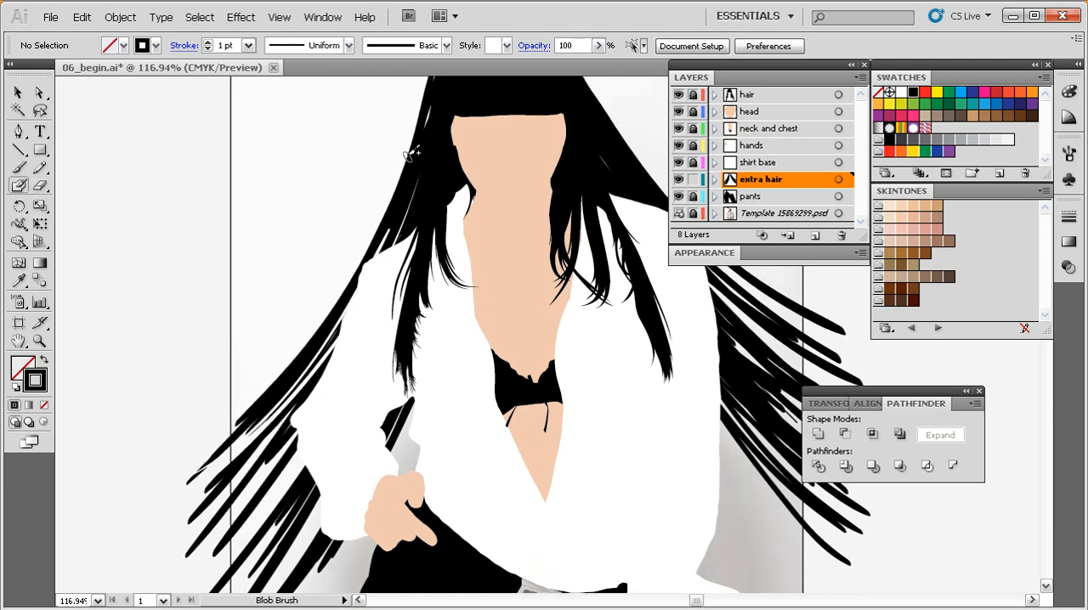
pyautogui.doubleClick(19, 186)
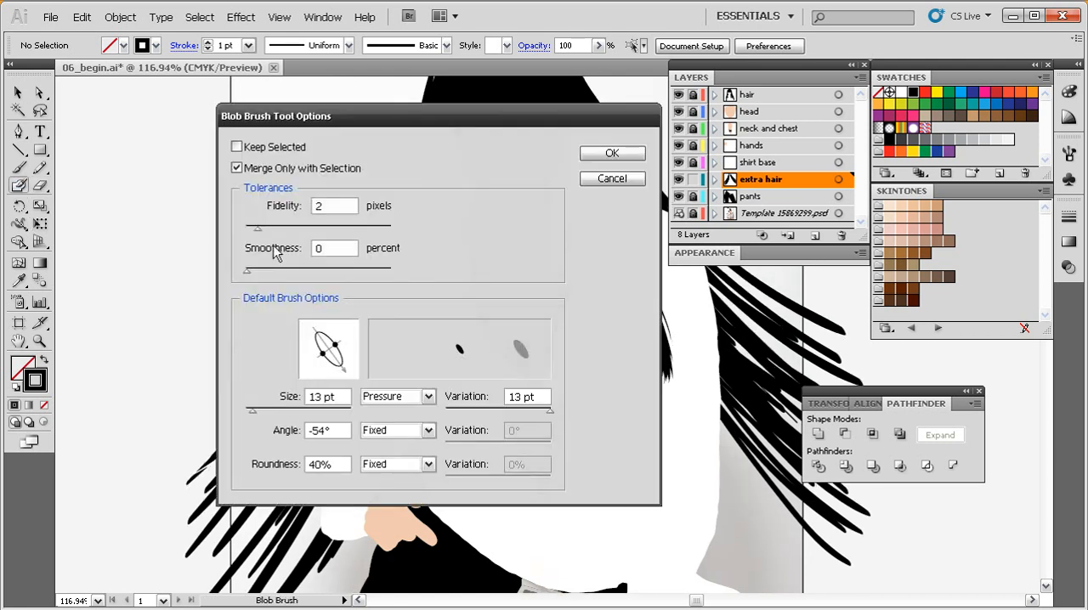
pyautogui.moveTo(339, 361)
pyautogui.mouseDown()
pyautogui.moveTo(348, 365)
pyautogui.moveTo(345, 327)
pyautogui.mouseUp()
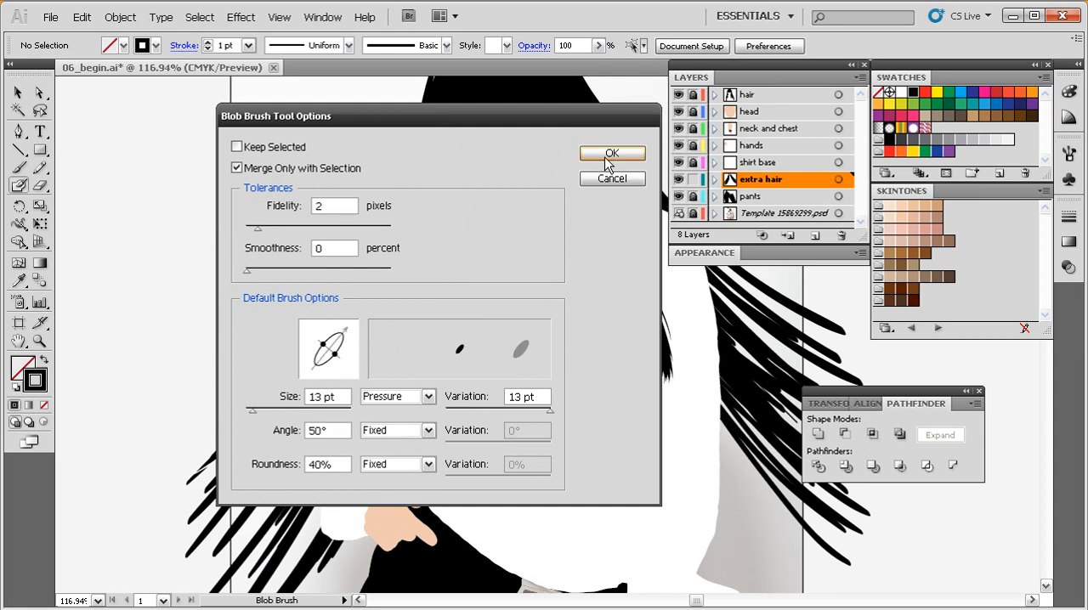
pyautogui.click(612, 154)
# Paint long overlapping strands from the head's left side down past the left sleeve and the artboard edge.
pyautogui.scroll(3, 417, 323)
pyautogui.moveTo(436, 282); pyautogui.dragTo(438, 302)
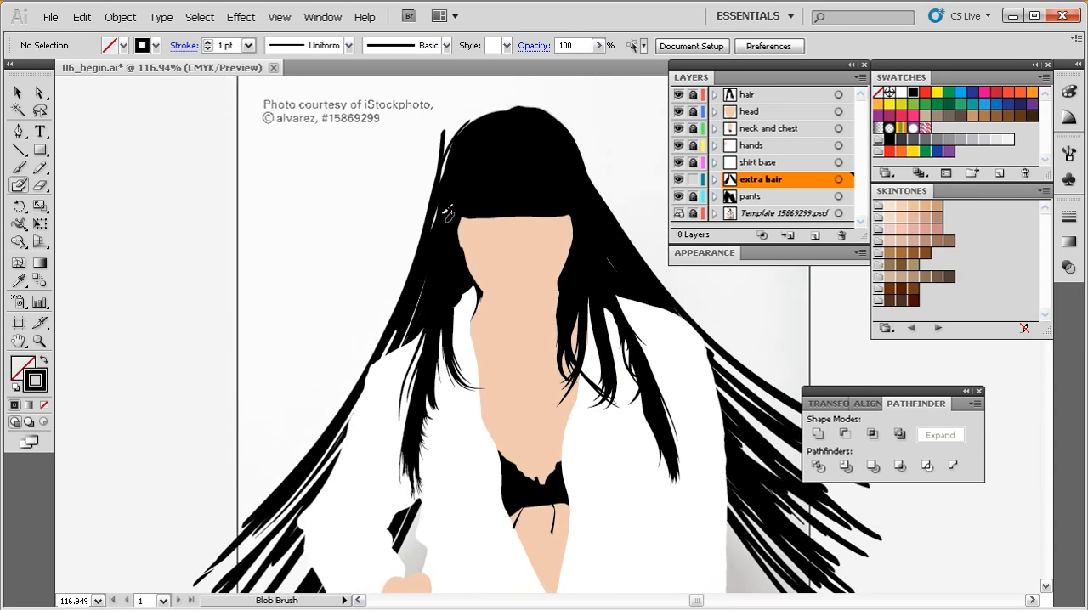
pyautogui.moveTo(438, 206); pyautogui.dragTo(229, 518)
pyautogui.moveTo(453, 162)
pyautogui.mouseDown()
pyautogui.moveTo(333, 390)
pyautogui.moveTo(231, 508)
pyautogui.mouseUp()
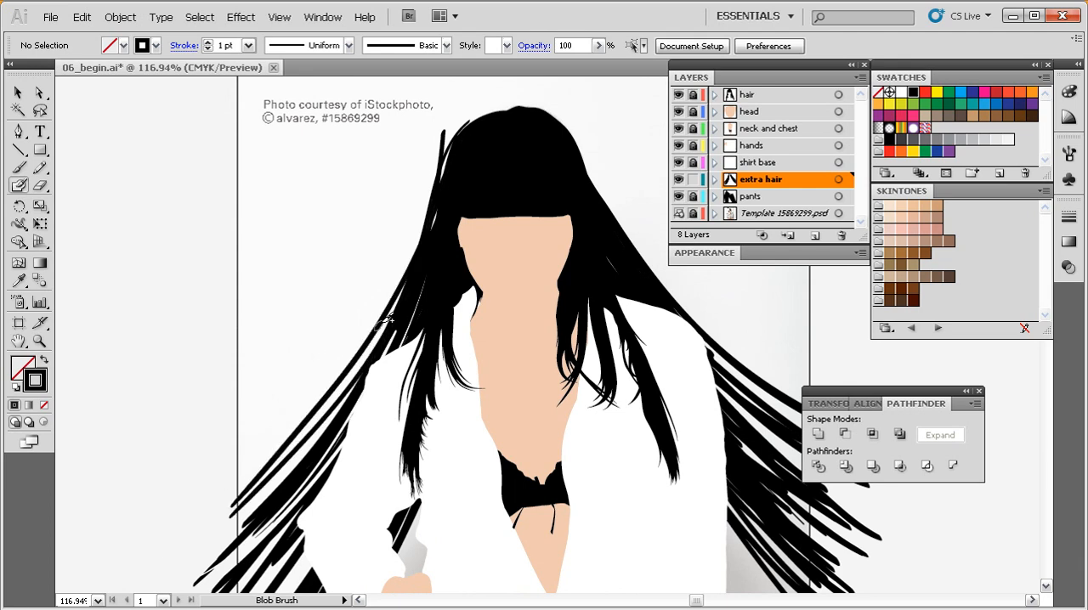
pyautogui.moveTo(366, 353); pyautogui.dragTo(216, 545)
pyautogui.moveTo(433, 239)
pyautogui.mouseDown()
pyautogui.moveTo(232, 525)
pyautogui.moveTo(356, 351)
pyautogui.moveTo(197, 552)
pyautogui.mouseUp()
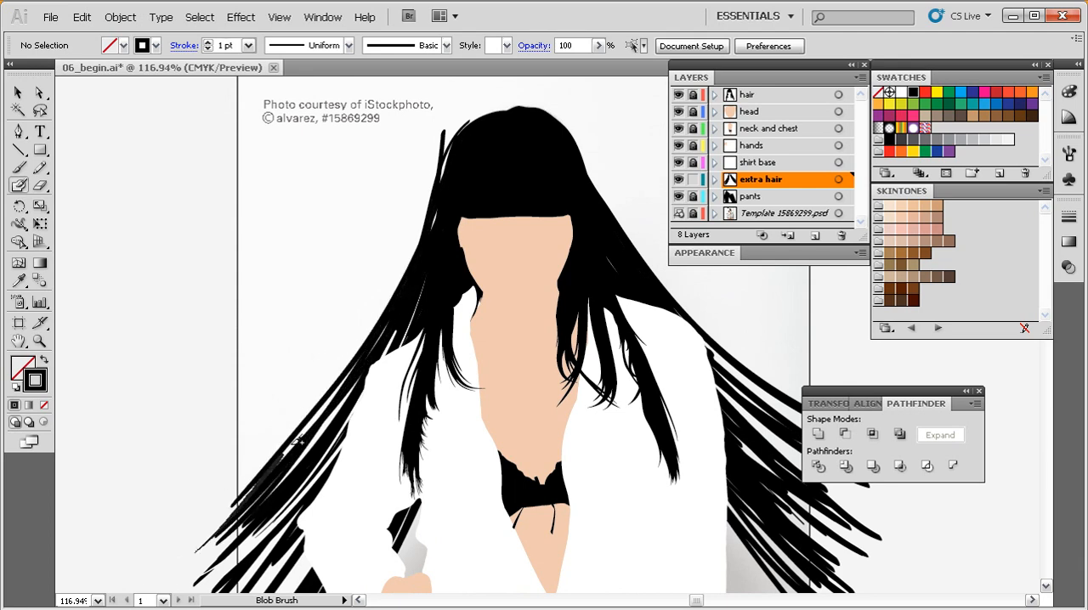
# Extend the left-hand hair with longer strands sweeping from behind the sleeve down and outward beyond the artboard.
pyautogui.scroll(-5, 425, 306)
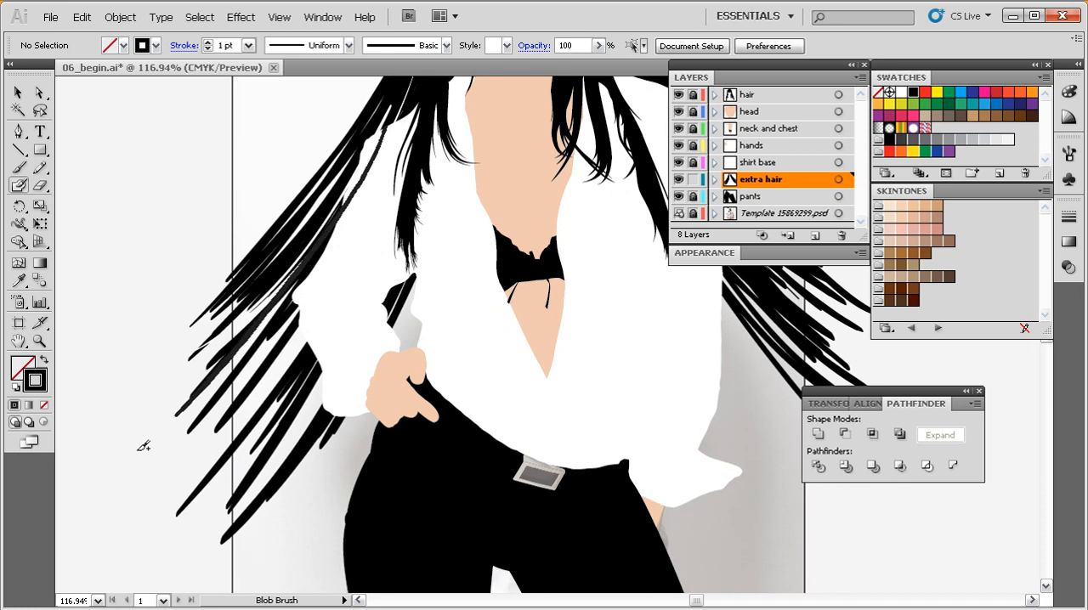
pyautogui.moveTo(333, 237); pyautogui.dragTo(177, 435)
pyautogui.moveTo(393, 159); pyautogui.dragTo(194, 478)
pyautogui.moveTo(368, 241); pyautogui.dragTo(248, 400)
pyautogui.moveTo(429, 138); pyautogui.dragTo(111, 554)
pyautogui.moveTo(394, 199); pyautogui.dragTo(193, 533)
pyautogui.moveTo(396, 250); pyautogui.dragTo(231, 516)
# Paint long strands from behind the left sleeve and hand down past the hip toward the lower left.
pyautogui.moveTo(332, 474); pyautogui.dragTo(327, 410)
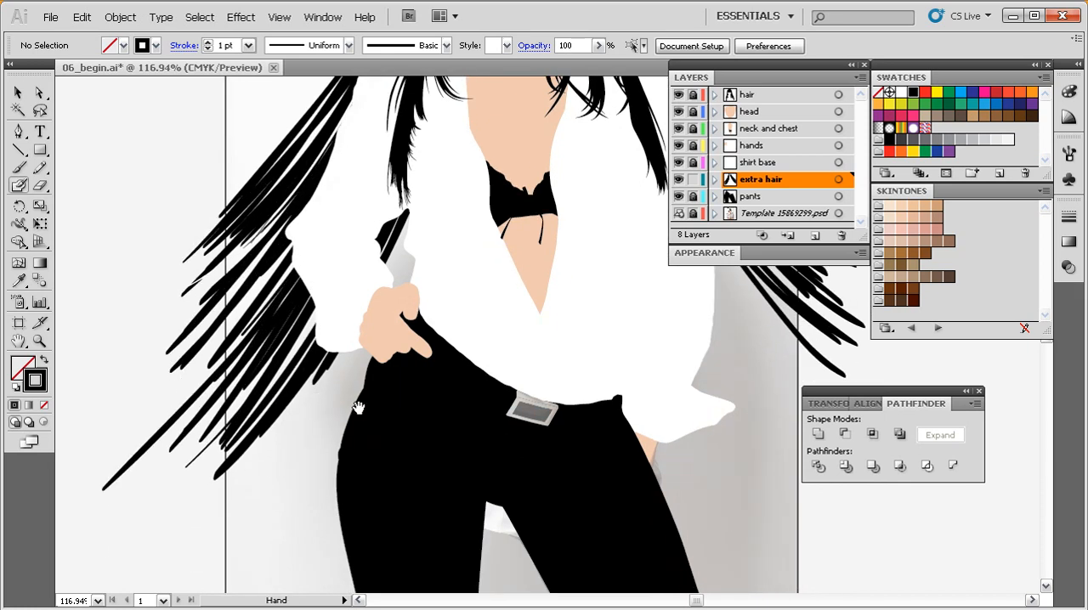
pyautogui.keyDown('ctrl'); pyautogui.keyDown('alt'); pyautogui.click(372, 417); pyautogui.keyUp('alt'); pyautogui.keyUp('ctrl')
pyautogui.moveTo(463, 377); pyautogui.dragTo(296, 434)
pyautogui.moveTo(436, 165)
pyautogui.mouseDown()
pyautogui.moveTo(183, 574)
pyautogui.moveTo(246, 526)
pyautogui.mouseUp()
pyautogui.moveTo(428, 194)
pyautogui.mouseDown()
pyautogui.moveTo(338, 405)
pyautogui.moveTo(231, 560)
pyautogui.mouseUp()
pyautogui.moveTo(430, 216); pyautogui.dragTo(247, 553)
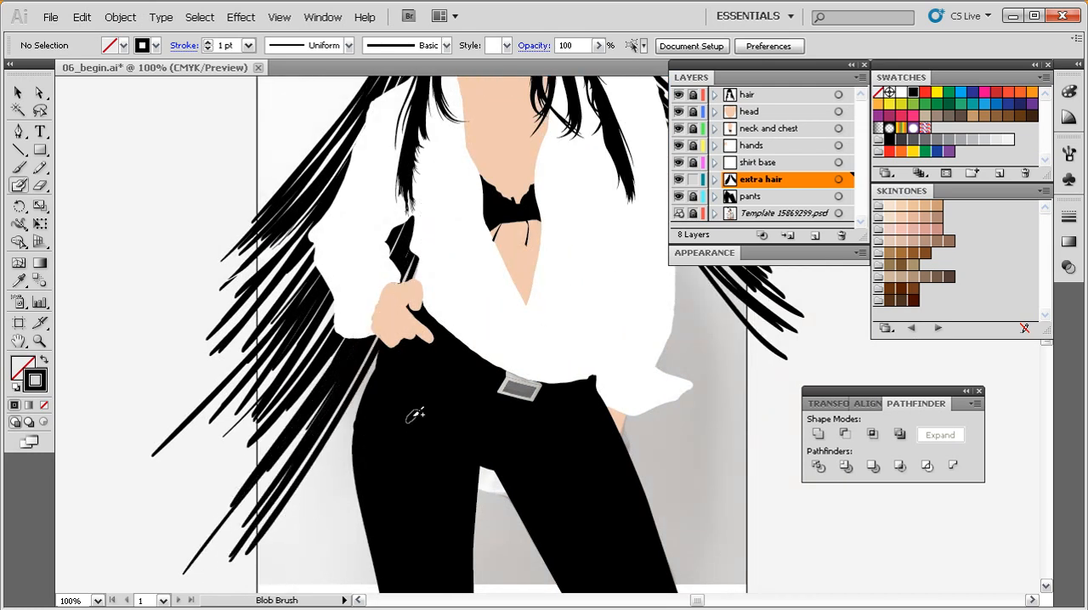
# Fill the area beside the left trouser leg with overlapping strands reaching past the artboard's bottom edge.
pyautogui.moveTo(349, 284); pyautogui.dragTo(304, 244)
pyautogui.keyDown('ctrl'); pyautogui.keyDown('alt'); pyautogui.click(383, 367); pyautogui.keyUp('alt'); pyautogui.keyUp('ctrl')
pyautogui.moveTo(462, 395); pyautogui.dragTo(378, 431)
pyautogui.moveTo(439, 231); pyautogui.dragTo(279, 514)
pyautogui.moveTo(425, 248); pyautogui.dragTo(275, 526)
pyautogui.moveTo(442, 292)
pyautogui.mouseDown()
pyautogui.moveTo(365, 436)
pyautogui.moveTo(280, 536)
pyautogui.mouseUp()
pyautogui.moveTo(421, 295)
pyautogui.mouseDown()
pyautogui.moveTo(272, 544)
pyautogui.moveTo(327, 509)
pyautogui.moveTo(289, 547)
pyautogui.mouseUp()
pyautogui.moveTo(428, 330); pyautogui.dragTo(305, 551)
pyautogui.moveTo(428, 357)
pyautogui.mouseDown()
pyautogui.moveTo(310, 547)
pyautogui.moveTo(311, 531)
pyautogui.mouseUp()
pyautogui.moveTo(419, 322); pyautogui.dragTo(290, 525)
pyautogui.moveTo(405, 329)
pyautogui.mouseDown()
pyautogui.moveTo(406, 430)
pyautogui.moveTo(361, 510)
pyautogui.mouseUp()
pyautogui.moveTo(411, 435); pyautogui.dragTo(348, 539)
pyautogui.moveTo(434, 392)
pyautogui.mouseDown()
pyautogui.moveTo(342, 546)
pyautogui.moveTo(357, 533)
pyautogui.mouseUp()
pyautogui.moveTo(405, 472)
pyautogui.mouseDown()
pyautogui.moveTo(416, 495)
pyautogui.moveTo(380, 468)
pyautogui.moveTo(408, 434)
pyautogui.mouseUp()
# Paint broad black strokes from below the right cuff across and between the legs, past the artboard's bottom edge.
pyautogui.moveTo(589, 376); pyautogui.dragTo(502, 407)
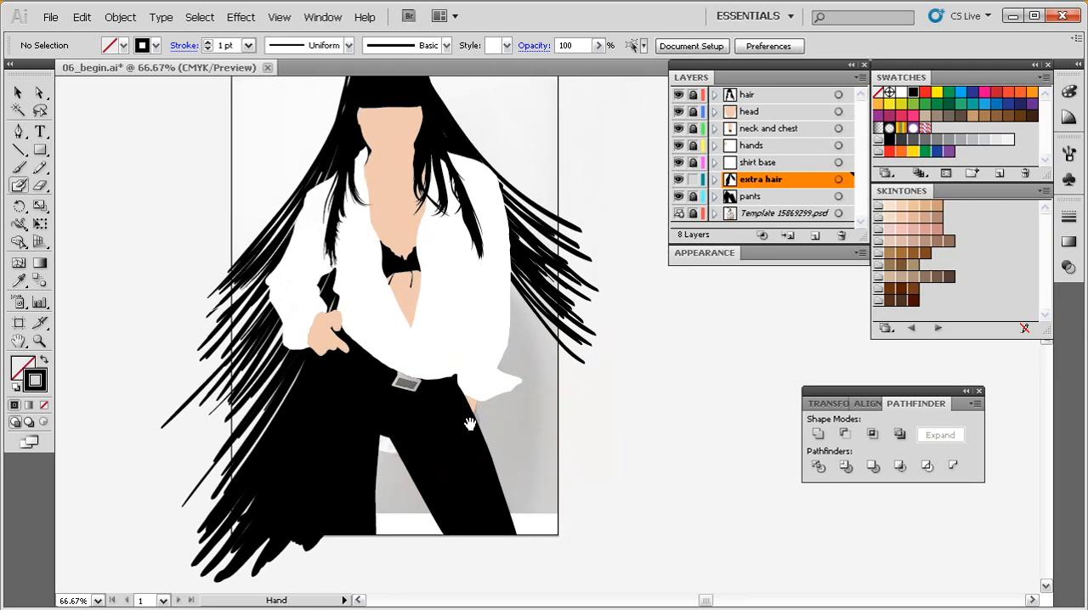
pyautogui.moveTo(462, 320); pyautogui.dragTo(587, 492)
pyautogui.moveTo(450, 342)
pyautogui.mouseDown()
pyautogui.moveTo(563, 504)
pyautogui.moveTo(470, 405)
pyautogui.moveTo(580, 525)
pyautogui.mouseUp()
pyautogui.moveTo(580, 525)
pyautogui.mouseDown()
pyautogui.moveTo(468, 372)
pyautogui.moveTo(581, 526)
pyautogui.mouseUp()
pyautogui.moveTo(581, 525); pyautogui.dragTo(463, 403)
pyautogui.moveTo(463, 403)
pyautogui.mouseDown()
pyautogui.moveTo(559, 537)
pyautogui.moveTo(510, 452)
pyautogui.moveTo(463, 438)
pyautogui.mouseUp()
pyautogui.moveTo(384, 412)
pyautogui.mouseDown()
pyautogui.moveTo(466, 547)
pyautogui.moveTo(382, 448)
pyautogui.moveTo(424, 537)
pyautogui.moveTo(367, 481)
pyautogui.moveTo(419, 556)
pyautogui.moveTo(433, 425)
pyautogui.moveTo(526, 503)
pyautogui.mouseUp()
pyautogui.moveTo(437, 421); pyautogui.dragTo(522, 532)
pyautogui.moveTo(475, 403)
pyautogui.mouseDown()
pyautogui.moveTo(530, 496)
pyautogui.moveTo(484, 403)
pyautogui.moveTo(551, 498)
pyautogui.mouseUp()
pyautogui.moveTo(488, 394)
pyautogui.mouseDown()
pyautogui.moveTo(560, 491)
pyautogui.moveTo(505, 408)
pyautogui.moveTo(556, 460)
pyautogui.mouseUp()
# Thicken the lower left-hand hair with overlapping strands between the sleeve, the hip and the outer tips.
pyautogui.press('space')
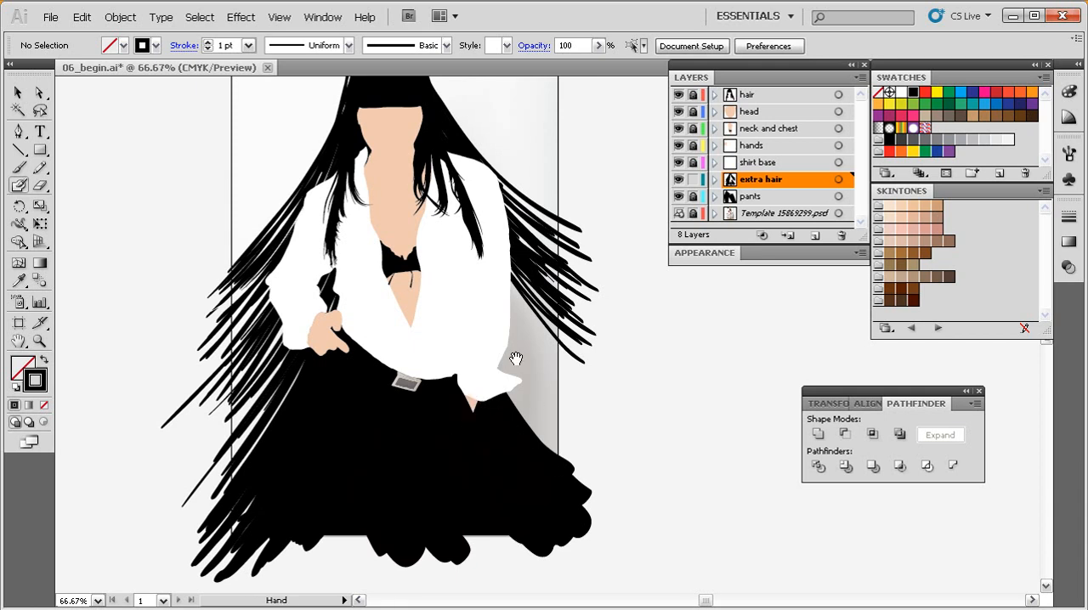
pyautogui.moveTo(495, 316); pyautogui.dragTo(486, 362)
pyautogui.moveTo(332, 312); pyautogui.dragTo(228, 513)
pyautogui.moveTo(326, 305)
pyautogui.mouseDown()
pyautogui.moveTo(296, 373)
pyautogui.moveTo(193, 511)
pyautogui.mouseUp()
pyautogui.moveTo(319, 327)
pyautogui.mouseDown()
pyautogui.moveTo(181, 518)
pyautogui.moveTo(201, 517)
pyautogui.mouseUp()
pyautogui.moveTo(288, 385); pyautogui.dragTo(194, 534)
pyautogui.moveTo(320, 296)
pyautogui.mouseDown()
pyautogui.moveTo(201, 505)
pyautogui.moveTo(297, 343)
pyautogui.moveTo(178, 484)
pyautogui.mouseUp()
pyautogui.moveTo(326, 265); pyautogui.dragTo(191, 447)
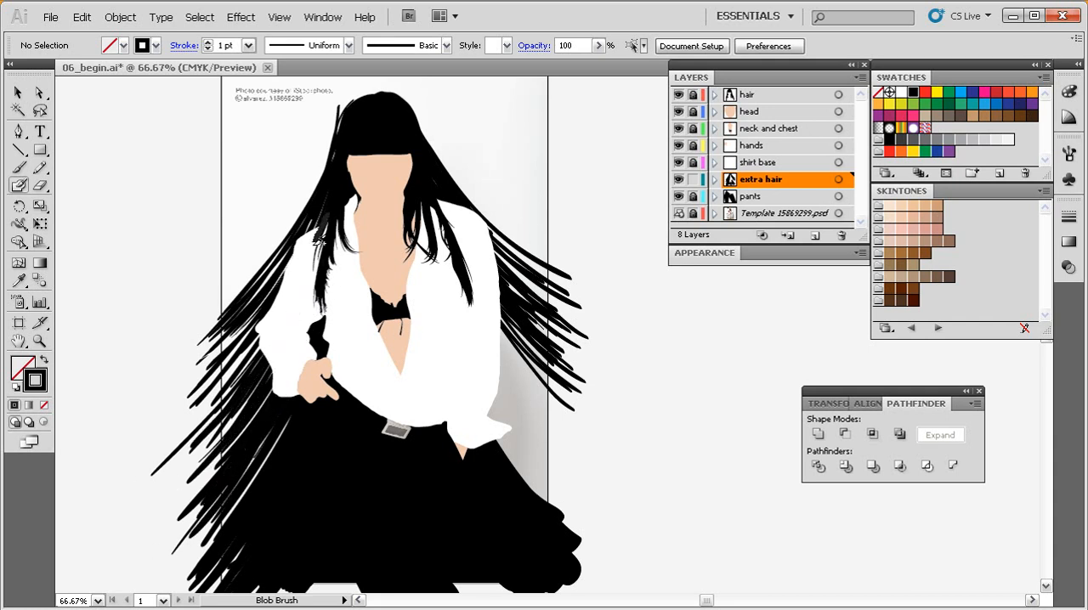
# Fill the remaining gaps in the left-hand hair with long and short strands from the shoulder downward.
pyautogui.moveTo(327, 218); pyautogui.dragTo(172, 439)
pyautogui.moveTo(304, 287); pyautogui.dragTo(171, 463)
pyautogui.moveTo(285, 343); pyautogui.dragTo(162, 516)
pyautogui.moveTo(309, 325); pyautogui.dragTo(194, 476)
pyautogui.moveTo(299, 333); pyautogui.dragTo(170, 493)
pyautogui.moveTo(293, 347); pyautogui.dragTo(214, 461)
pyautogui.moveTo(304, 377); pyautogui.dragTo(262, 446)
# Tilt the Blob Brush tip the opposite way to match the direction of the right-hand hair.
pyautogui.doubleClick(19, 186)
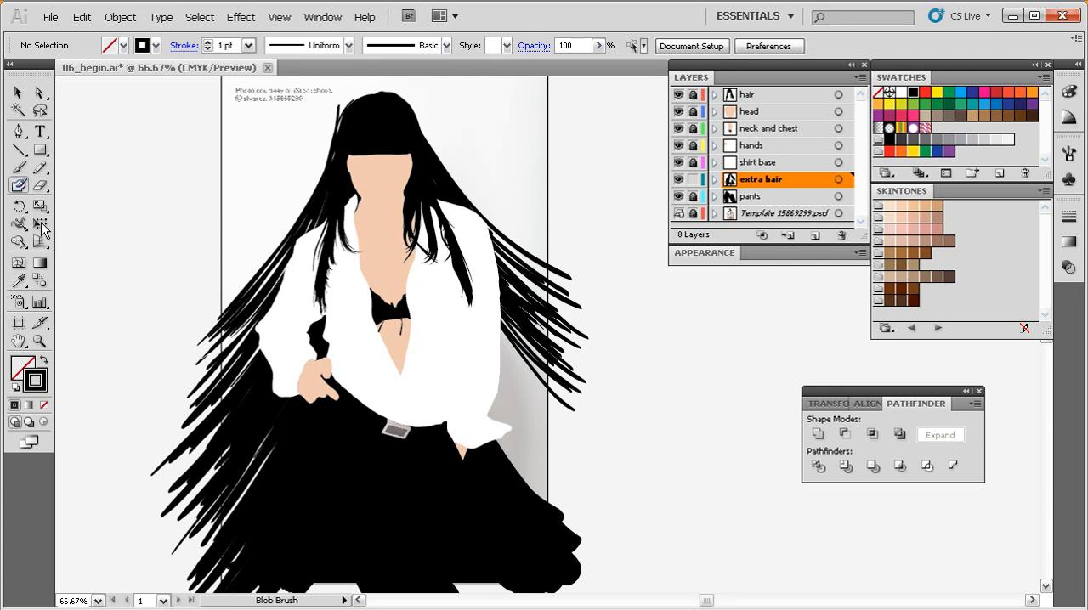
pyautogui.moveTo(347, 340); pyautogui.dragTo(320, 329)
pyautogui.click(604, 154)
# Paint long overlapping strands from behind the right sleeve down and outward over the lower right-hand area.
pyautogui.press('space')
pyautogui.moveTo(497, 374); pyautogui.dragTo(439, 380)
pyautogui.moveTo(418, 291); pyautogui.dragTo(522, 445)
pyautogui.moveTo(414, 288)
pyautogui.mouseDown()
pyautogui.moveTo(538, 432)
pyautogui.moveTo(521, 450)
pyautogui.moveTo(551, 476)
pyautogui.mouseUp()
pyautogui.moveTo(407, 302)
pyautogui.mouseDown()
pyautogui.moveTo(511, 471)
pyautogui.moveTo(553, 499)
pyautogui.mouseUp()
pyautogui.moveTo(427, 356)
pyautogui.mouseDown()
pyautogui.moveTo(455, 407)
pyautogui.moveTo(555, 519)
pyautogui.mouseUp()
pyautogui.moveTo(414, 332)
pyautogui.mouseDown()
pyautogui.moveTo(462, 427)
pyautogui.moveTo(539, 519)
pyautogui.mouseUp()
pyautogui.moveTo(427, 371); pyautogui.dragTo(522, 519)
pyautogui.moveTo(415, 353); pyautogui.dragTo(534, 519)
pyautogui.moveTo(414, 372); pyautogui.dragTo(521, 529)
pyautogui.moveTo(414, 388); pyautogui.dragTo(529, 541)
pyautogui.moveTo(411, 402); pyautogui.dragTo(491, 516)
# Fill the gaps beside the right sleeve and cuff with shorter overlapping hair strands.
pyautogui.moveTo(421, 406); pyautogui.dragTo(453, 454)
pyautogui.moveTo(430, 383); pyautogui.dragTo(478, 444)
pyautogui.moveTo(428, 345); pyautogui.dragTo(499, 437)
pyautogui.moveTo(420, 320)
pyautogui.mouseDown()
pyautogui.moveTo(504, 435)
pyautogui.moveTo(530, 447)
pyautogui.mouseUp()
pyautogui.moveTo(432, 343)
pyautogui.mouseDown()
pyautogui.moveTo(520, 431)
pyautogui.moveTo(493, 416)
pyautogui.moveTo(520, 410)
pyautogui.mouseUp()
pyautogui.moveTo(432, 323)
pyautogui.mouseDown()
pyautogui.moveTo(535, 416)
pyautogui.moveTo(531, 401)
pyautogui.mouseUp()
pyautogui.moveTo(430, 290)
pyautogui.mouseDown()
pyautogui.moveTo(505, 367)
pyautogui.moveTo(493, 364)
pyautogui.mouseUp()
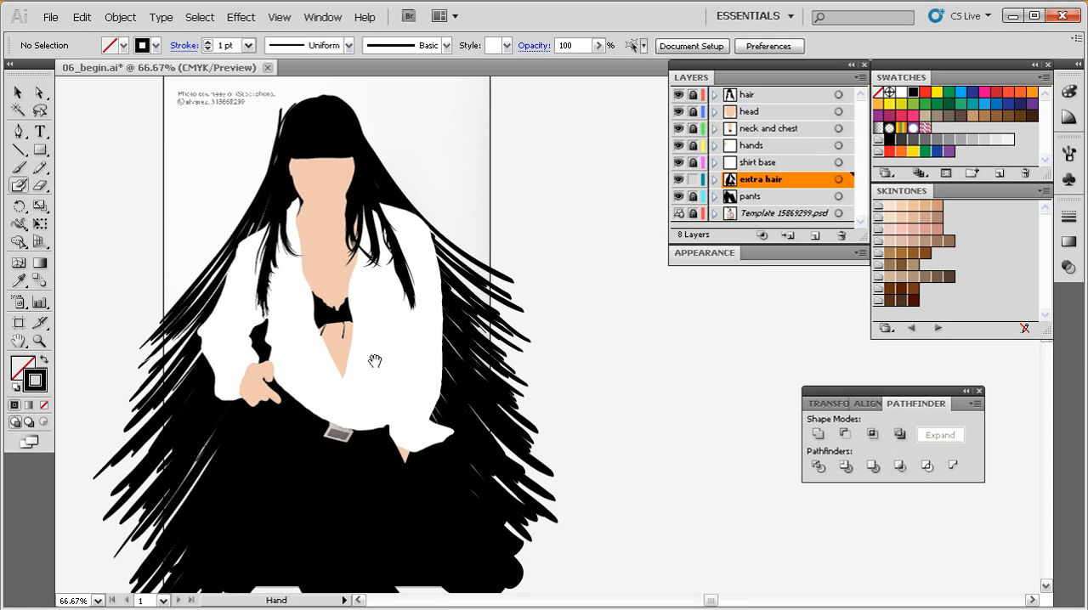
# Erase the stray strand tip sticking out beside the head's upper left edge.
pyautogui.scroll(3, 361, 350)
pyautogui.hotkey('shift', 'e')
pyautogui.hotkey('ctrl', 'space')
pyautogui.moveTo(422, 136); pyautogui.dragTo(254, 368)
pyautogui.moveTo(431, 282); pyautogui.dragTo(346, 309)
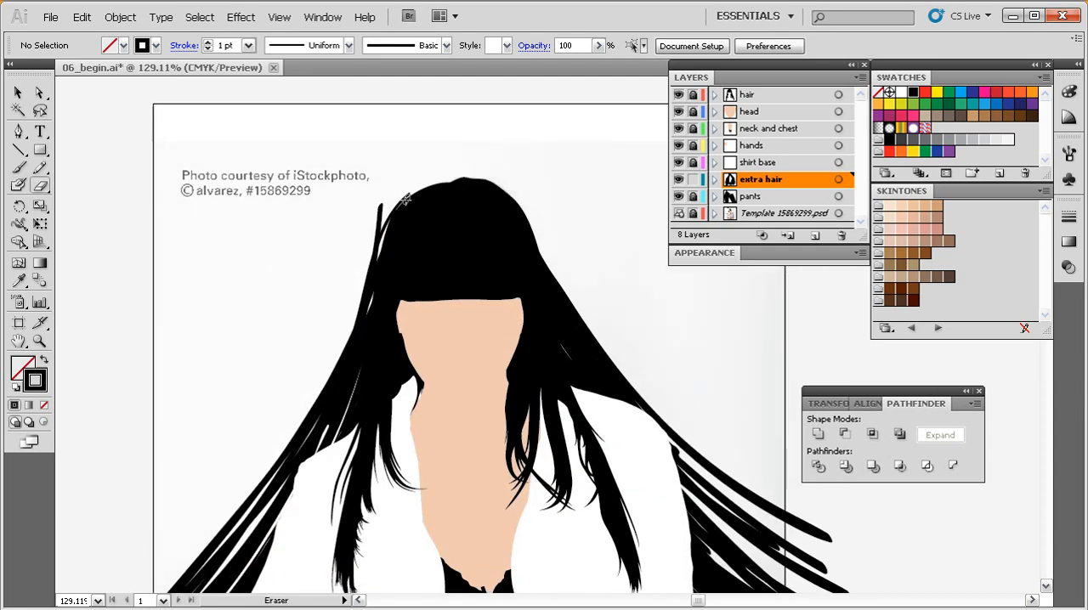
pyautogui.moveTo(418, 183)
pyautogui.mouseDown()
pyautogui.moveTo(376, 241)
pyautogui.moveTo(352, 305)
pyautogui.mouseUp()
pyautogui.moveTo(342, 346); pyautogui.dragTo(433, 154)
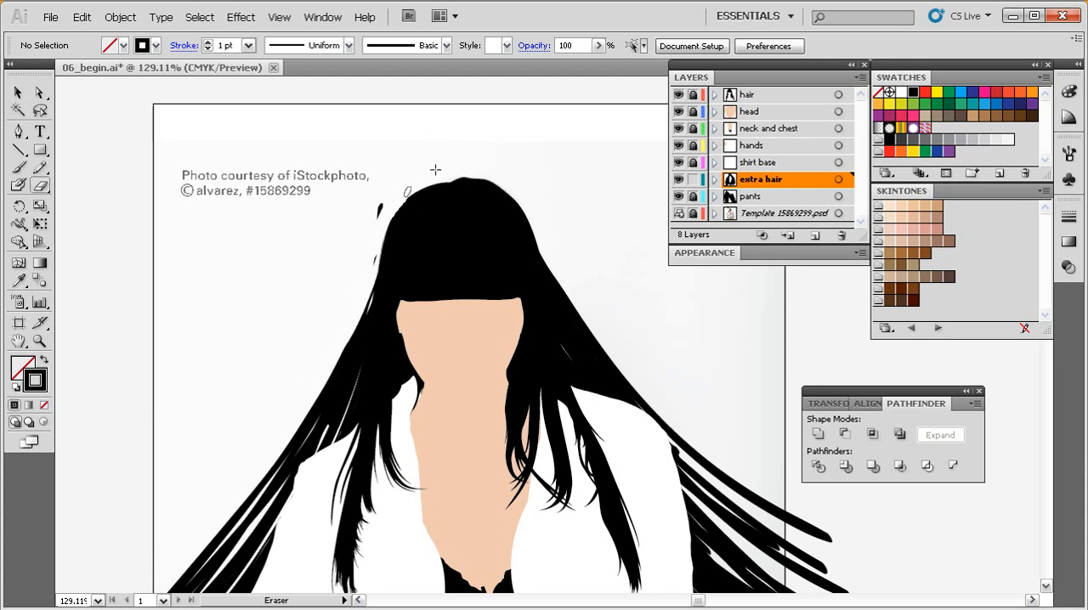
pyautogui.moveTo(370, 261); pyautogui.dragTo(437, 172)
pyautogui.moveTo(363, 298); pyautogui.dragTo(429, 175)
# Examine the overall shape of the extra hair around the whole figure with the Blob Brush active.
pyautogui.moveTo(428, 336); pyautogui.dragTo(414, 265)
pyautogui.moveTo(511, 373); pyautogui.dragTo(402, 285)
pyautogui.keyDown('ctrl'); pyautogui.keyDown('alt'); pyautogui.click(463, 361); pyautogui.keyUp('alt'); pyautogui.keyUp('ctrl')
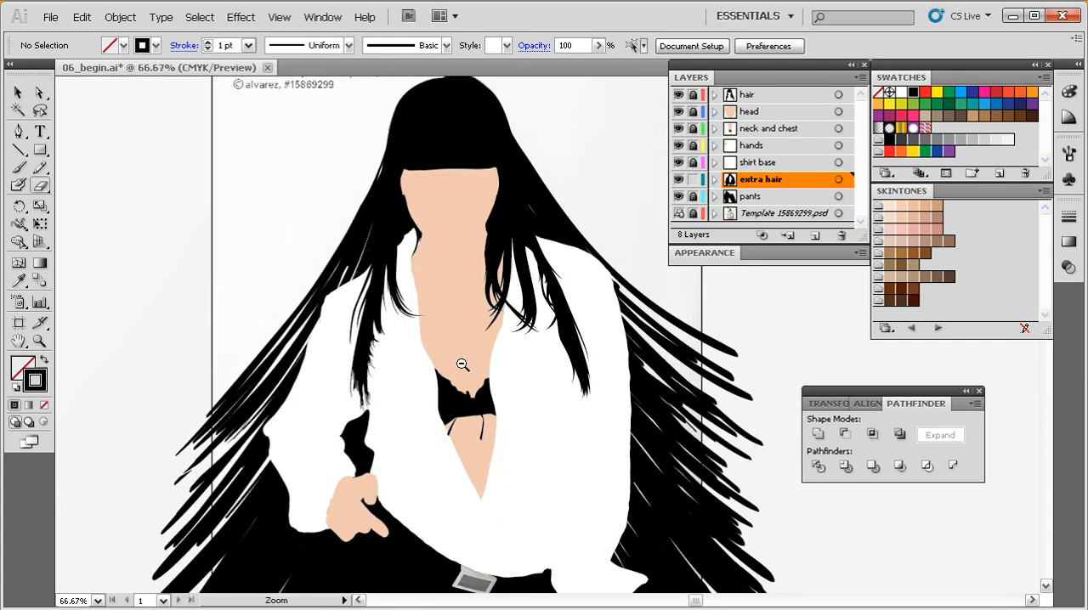
pyautogui.keyDown('ctrl'); pyautogui.keyDown('alt'); pyautogui.click(463, 365); pyautogui.keyUp('alt'); pyautogui.keyUp('ctrl')
pyautogui.moveTo(531, 382); pyautogui.dragTo(393, 338)
pyautogui.moveTo(310, 368); pyautogui.dragTo(343, 380)
pyautogui.hotkey('shift', 'b')
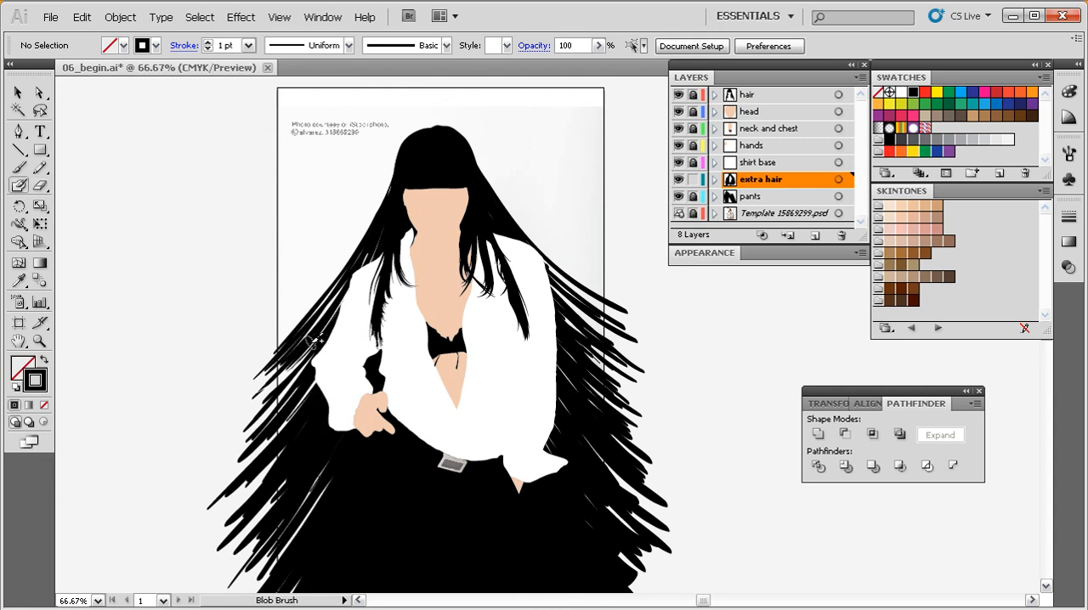
pyautogui.moveTo(429, 372); pyautogui.dragTo(334, 276)
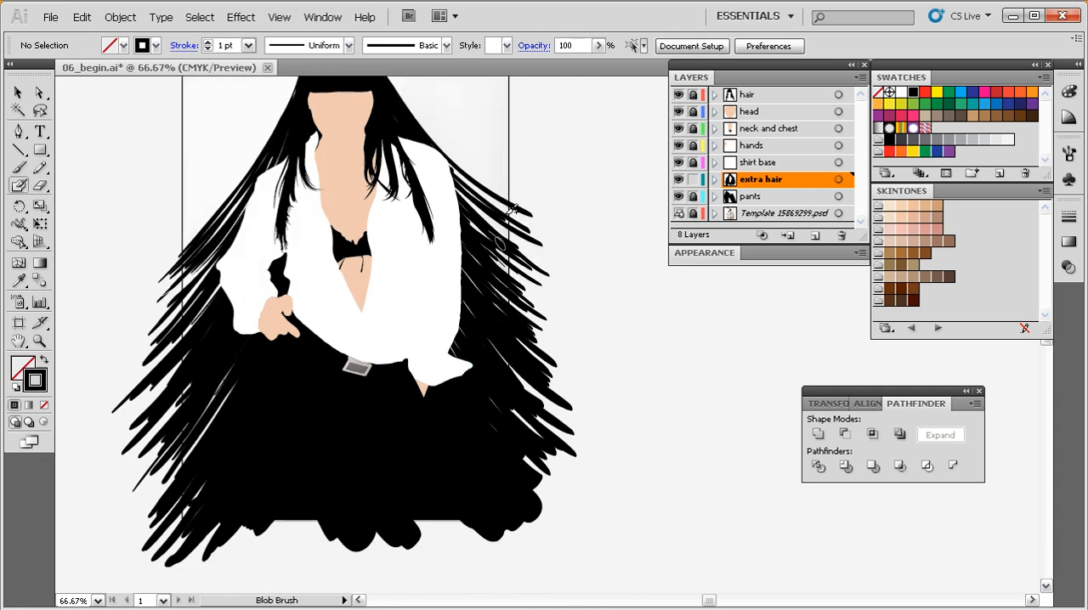
pyautogui.moveTo(514, 320)
pyautogui.mouseDown()
pyautogui.moveTo(534, 375)
pyautogui.moveTo(530, 366)
pyautogui.mouseUp()
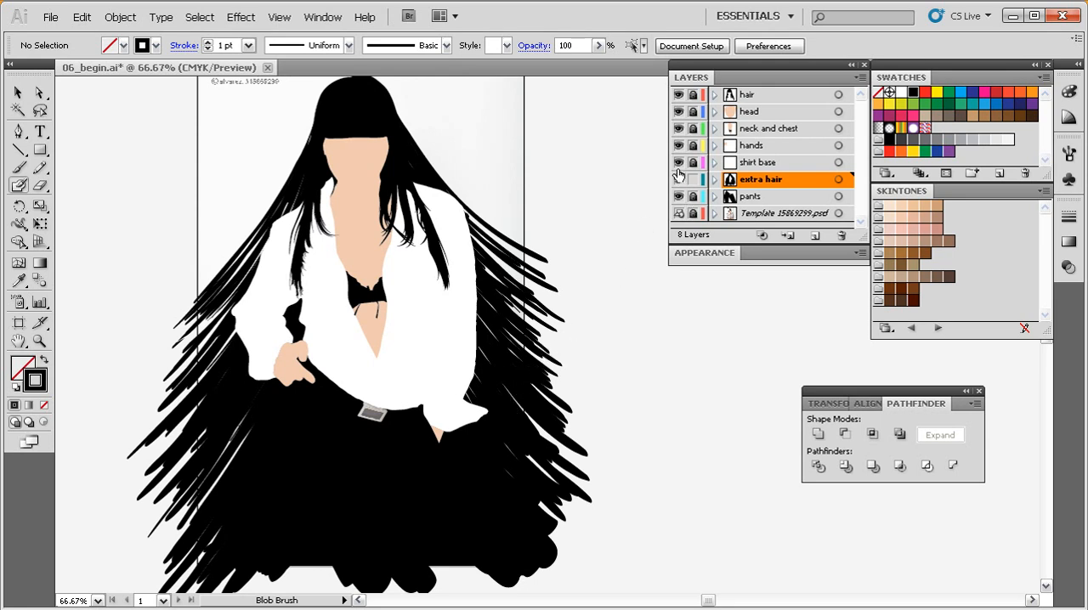
# Hide the template and all layers above extra hair, and select all the artwork on the extra hair layer.
pyautogui.moveTo(678, 162); pyautogui.dragTo(679, 95)
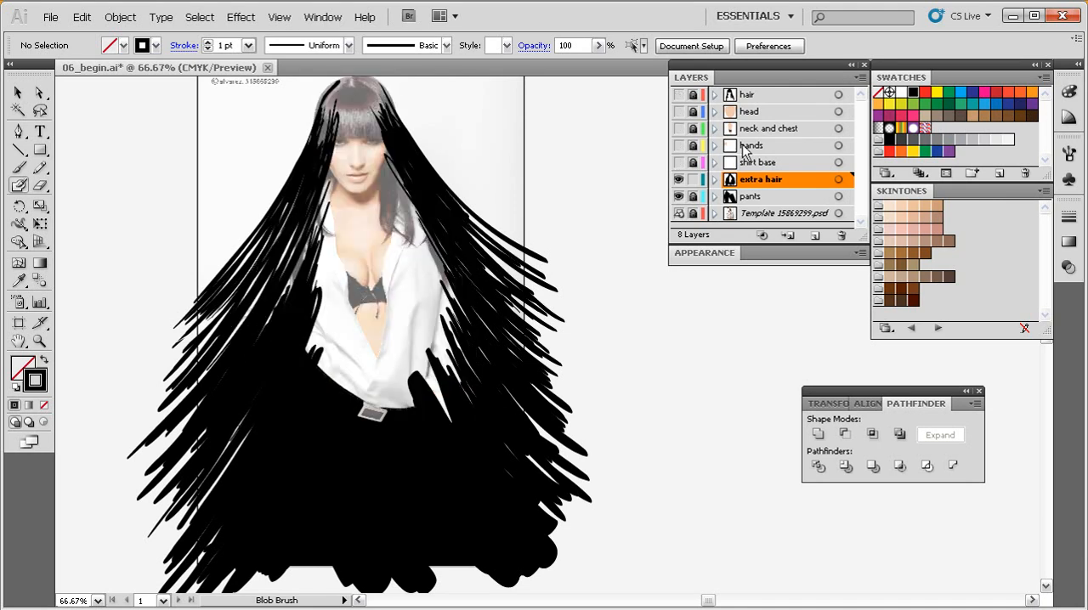
pyautogui.click(679, 213)
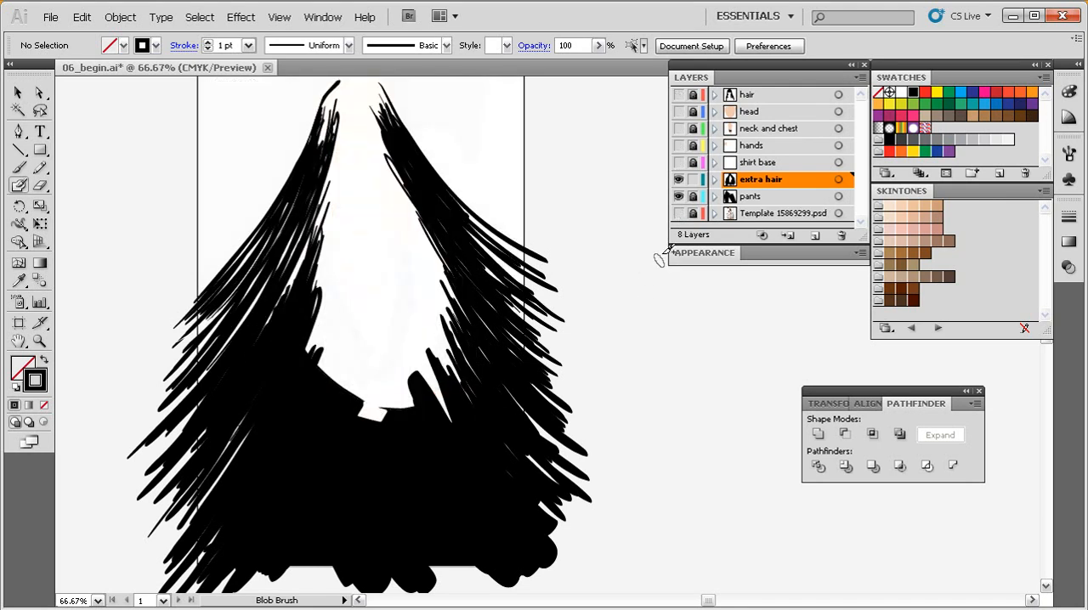
pyautogui.moveTo(600, 365); pyautogui.dragTo(607, 365)
pyautogui.keyDown('ctrl'); pyautogui.keyDown('alt'); pyautogui.click(586, 362); pyautogui.keyUp('alt'); pyautogui.keyUp('ctrl')
pyautogui.moveTo(530, 380); pyautogui.dragTo(556, 410)
pyautogui.moveTo(599, 114)
pyautogui.mouseDown()
pyautogui.moveTo(254, 568)
pyautogui.moveTo(232, 576)
pyautogui.mouseUp()
pyautogui.moveTo(450, 372); pyautogui.dragTo(422, 362)
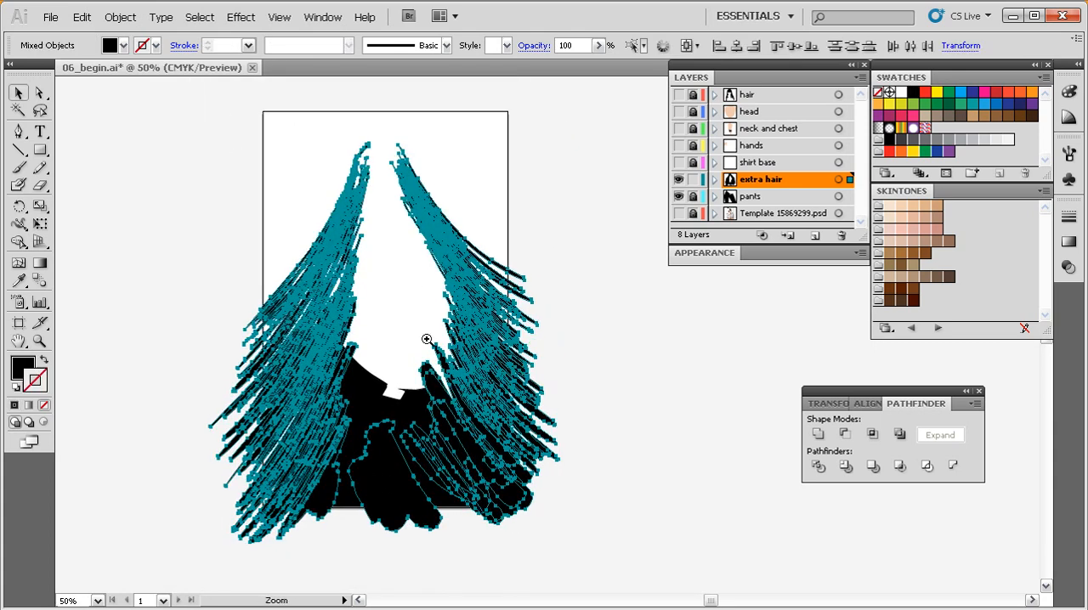
# Unite all the selected extra hair strands with the Pathfinder's Unite shape mode and deselect the result.
pyautogui.moveTo(577, 122); pyautogui.dragTo(253, 542)
pyautogui.moveTo(612, 391); pyautogui.dragTo(464, 389)
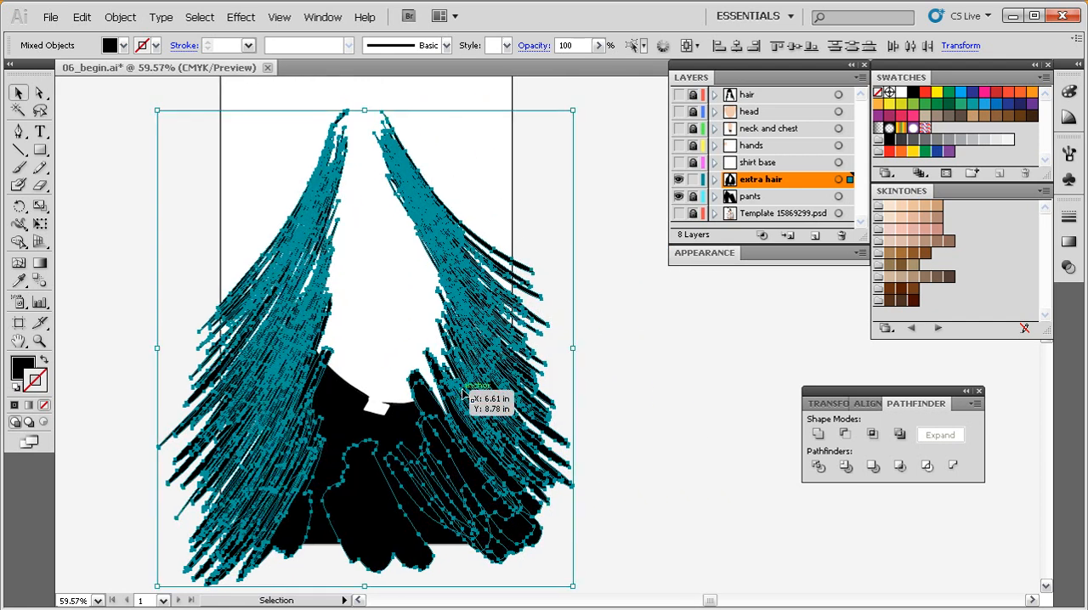
pyautogui.click(817, 435)
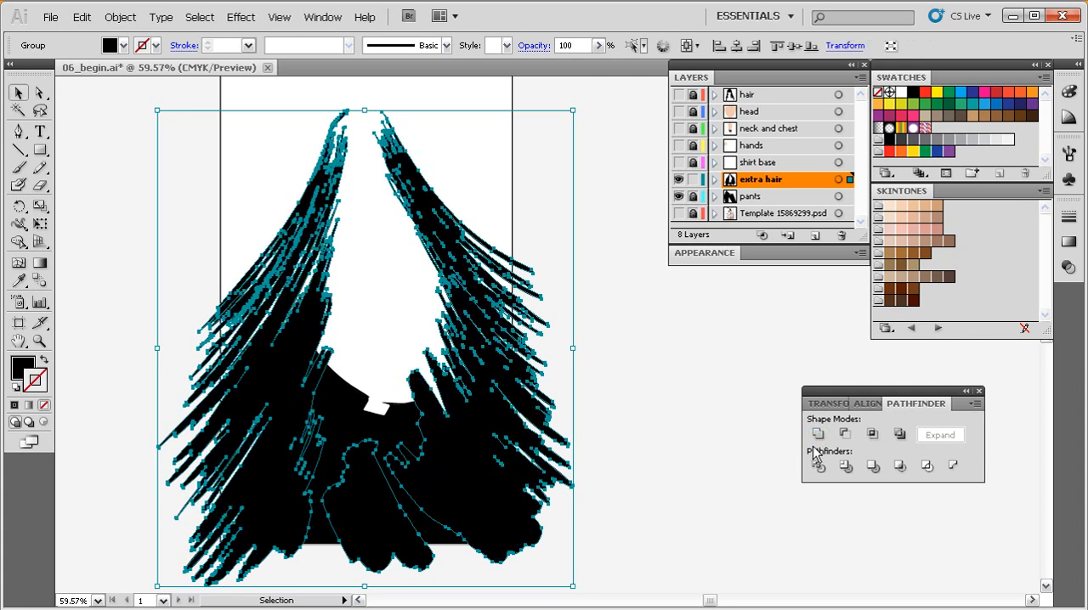
pyautogui.click(602, 484)
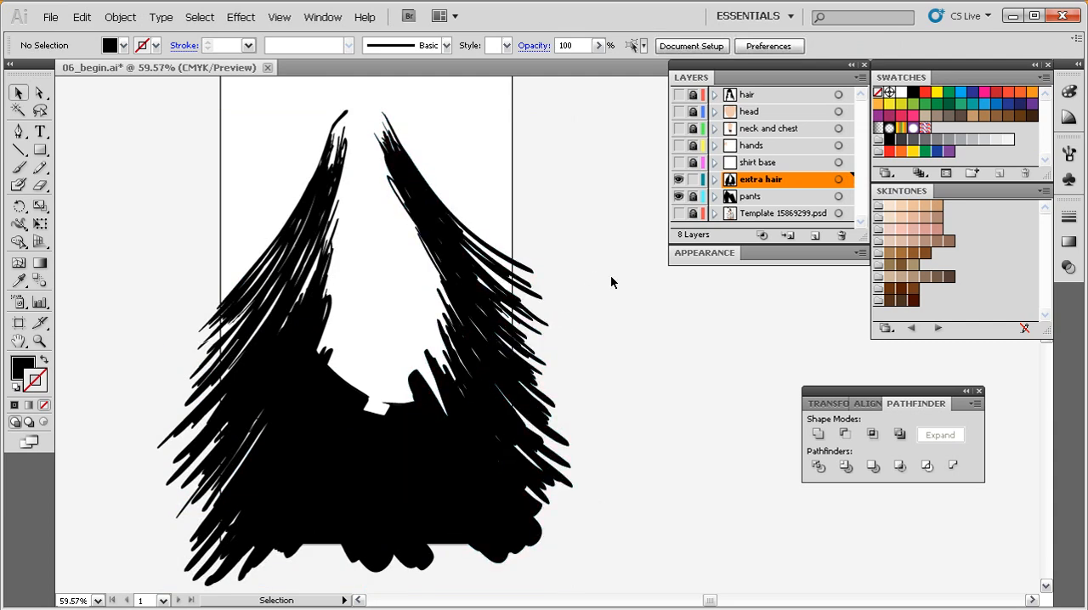
# Check the extra hair layer's contribution by toggling its visibility, and hide the pants layer.
pyautogui.click(679, 180)
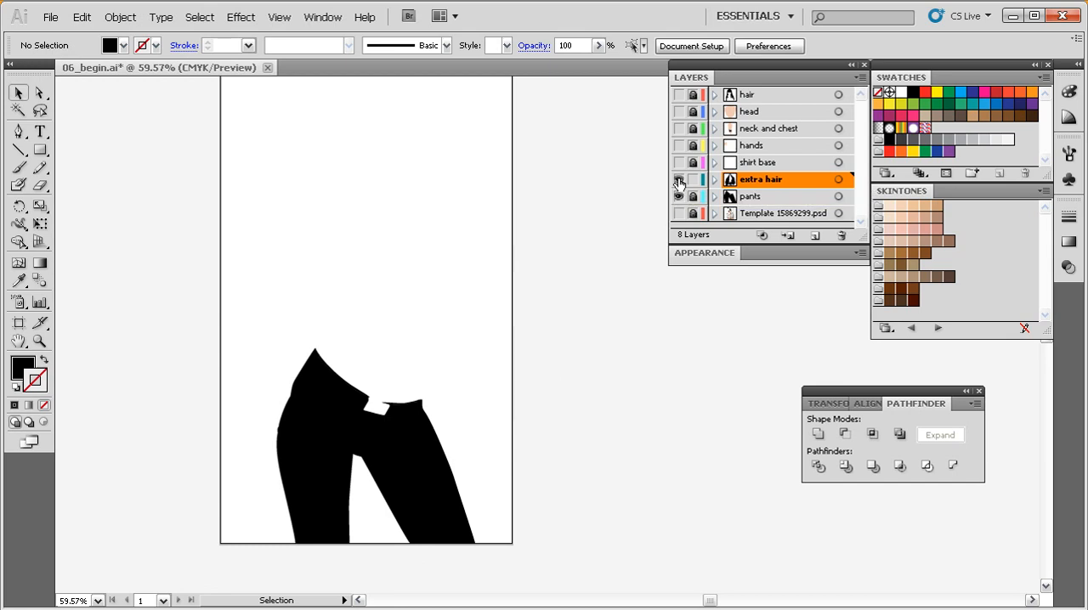
pyautogui.click(678, 180)
pyautogui.click(678, 197)
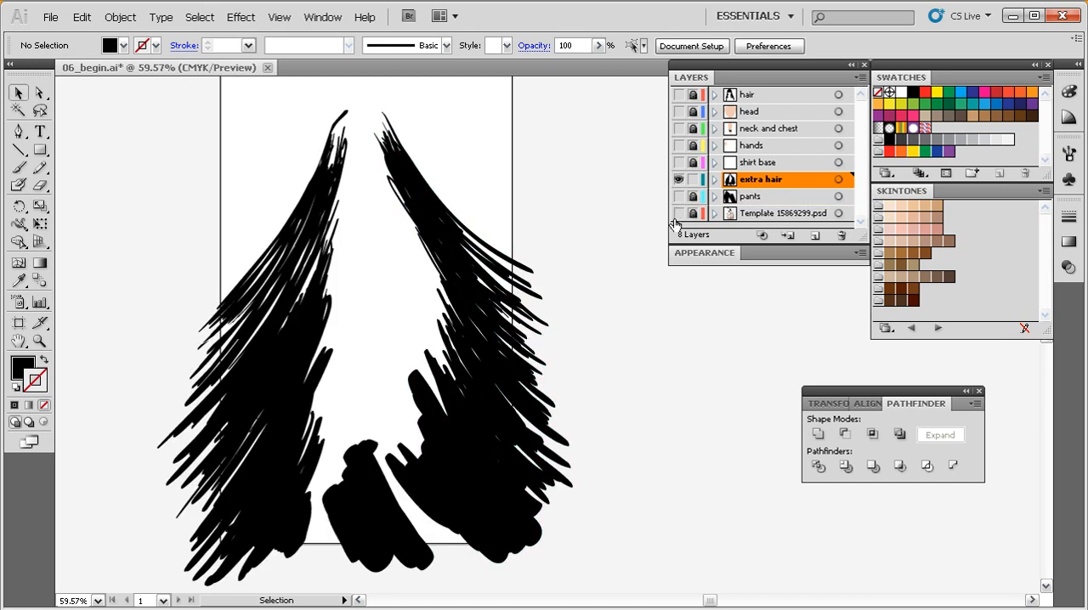
# Fill the gaps between the lower hair clumps with the Blob Brush to connect both sides, and select the artwork.
pyautogui.hotkey('shift', 'b')
pyautogui.moveTo(420, 484)
pyautogui.mouseDown()
pyautogui.moveTo(384, 500)
pyautogui.moveTo(454, 515)
pyautogui.moveTo(407, 478)
pyautogui.moveTo(393, 486)
pyautogui.mouseUp()
pyautogui.moveTo(352, 495)
pyautogui.mouseDown()
pyautogui.moveTo(309, 490)
pyautogui.moveTo(340, 486)
pyautogui.moveTo(306, 511)
pyautogui.moveTo(340, 519)
pyautogui.mouseUp()
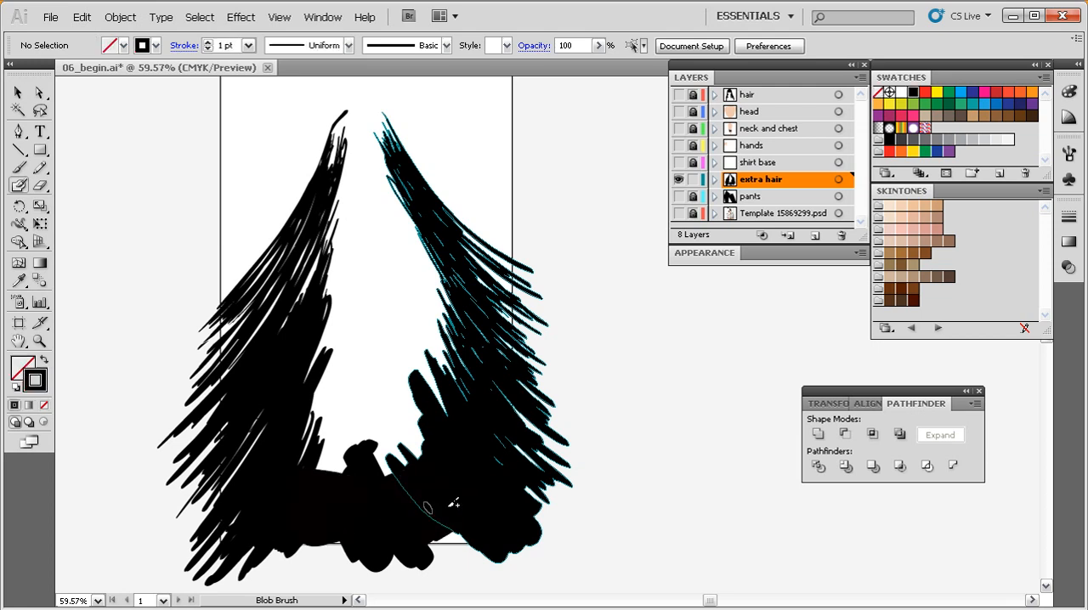
pyautogui.moveTo(631, 371); pyautogui.dragTo(473, 530)
pyautogui.hotkey('ctrl', 'z')
pyautogui.moveTo(622, 378)
pyautogui.mouseDown()
pyautogui.moveTo(598, 403)
pyautogui.moveTo(338, 536)
pyautogui.mouseUp()
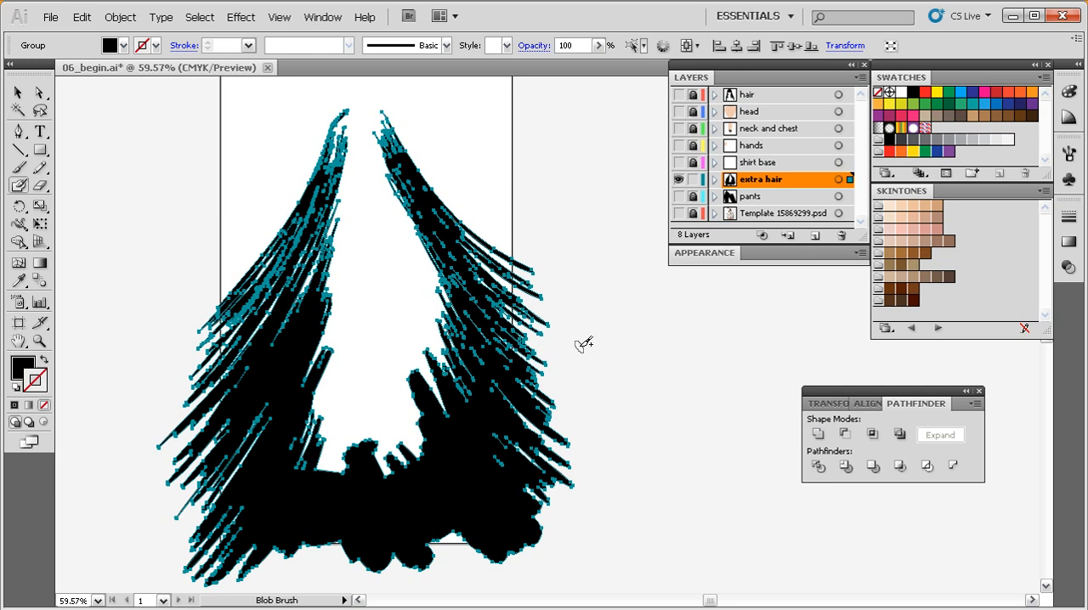
# Activate the Rectangle tool, keep the hair filled black without a stroke, and deselect it.
pyautogui.press('m')
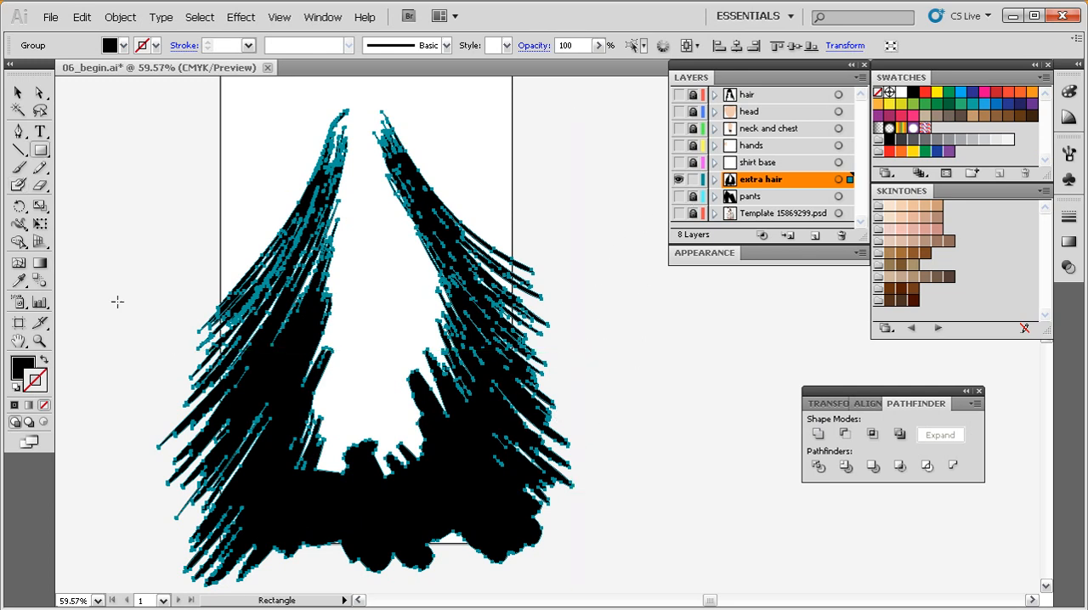
pyautogui.moveTo(141, 302); pyautogui.dragTo(125, 304)
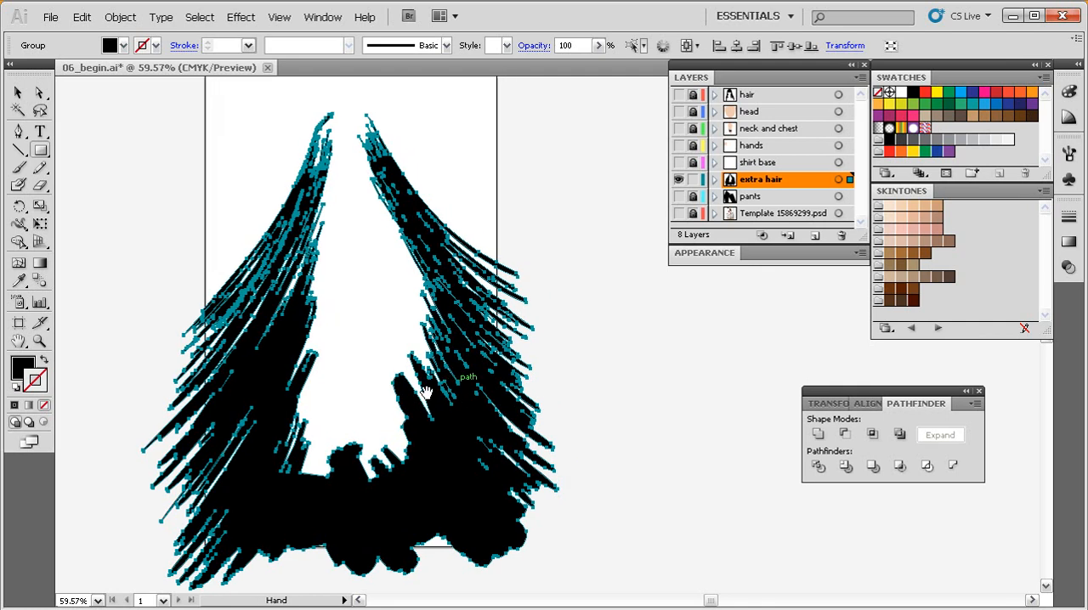
pyautogui.click(42, 361)
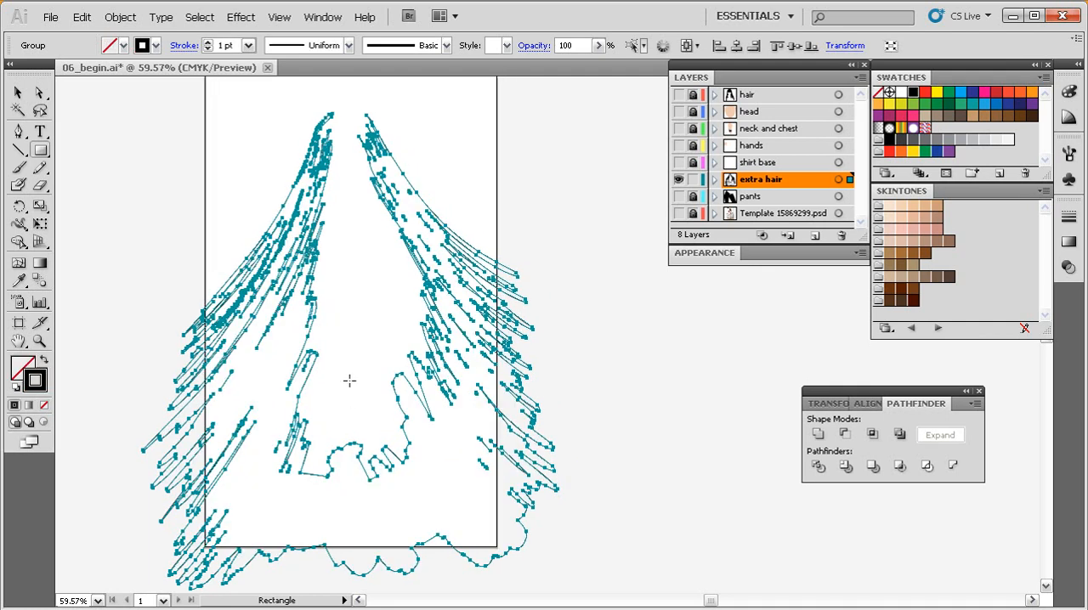
pyautogui.hotkey('shift', 'x')
pyautogui.hotkey('ctrl', 'shift', 'a')
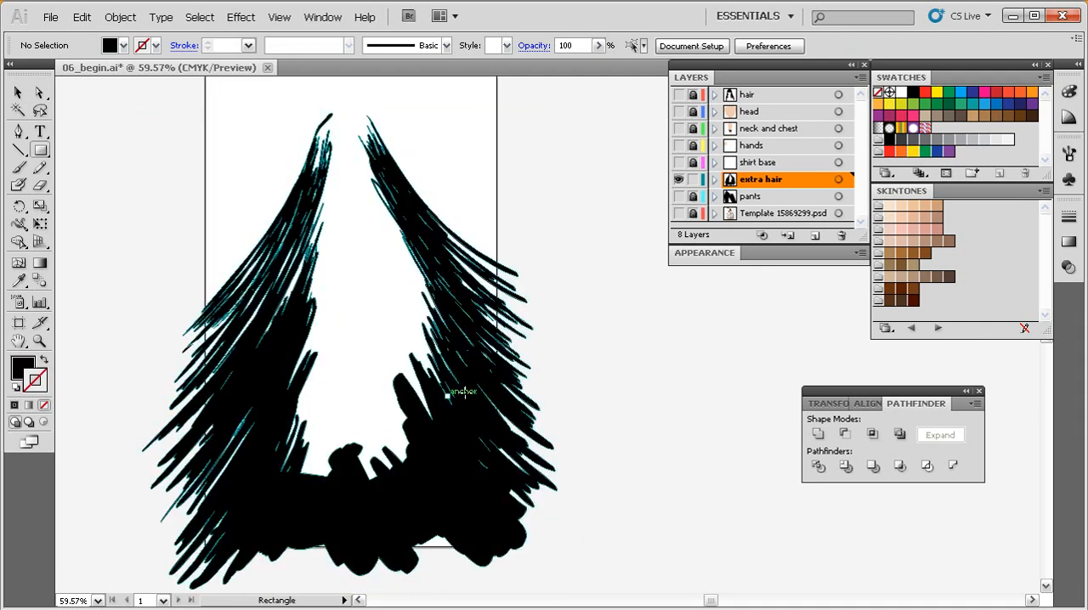
pyautogui.click(43, 361)
pyautogui.moveTo(576, 395); pyautogui.dragTo(537, 389)
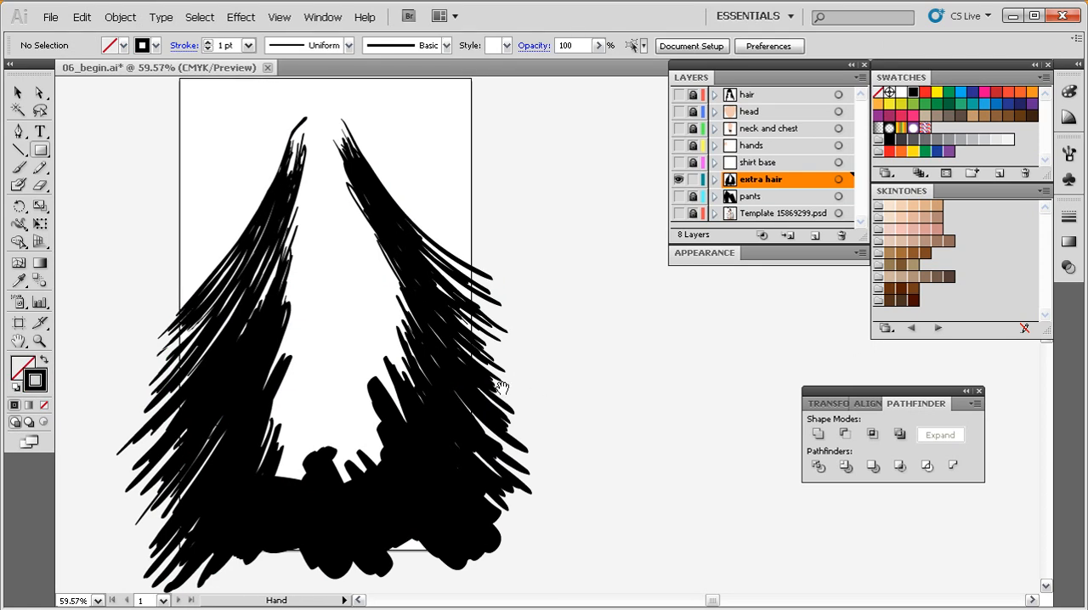
pyautogui.click(42, 361)
pyautogui.click(34, 364)
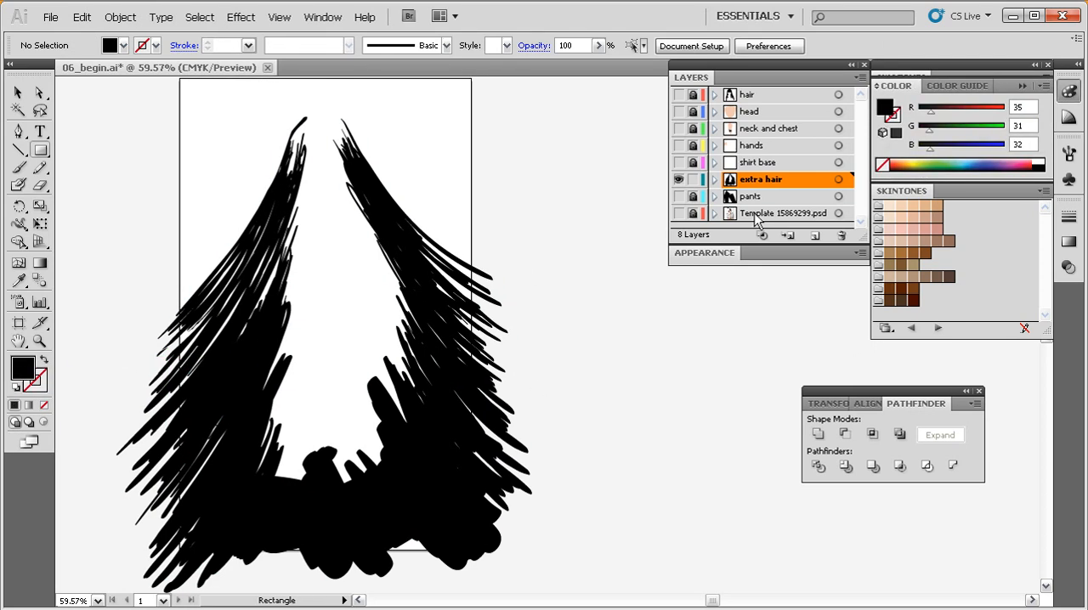
pyautogui.click(1069, 92)
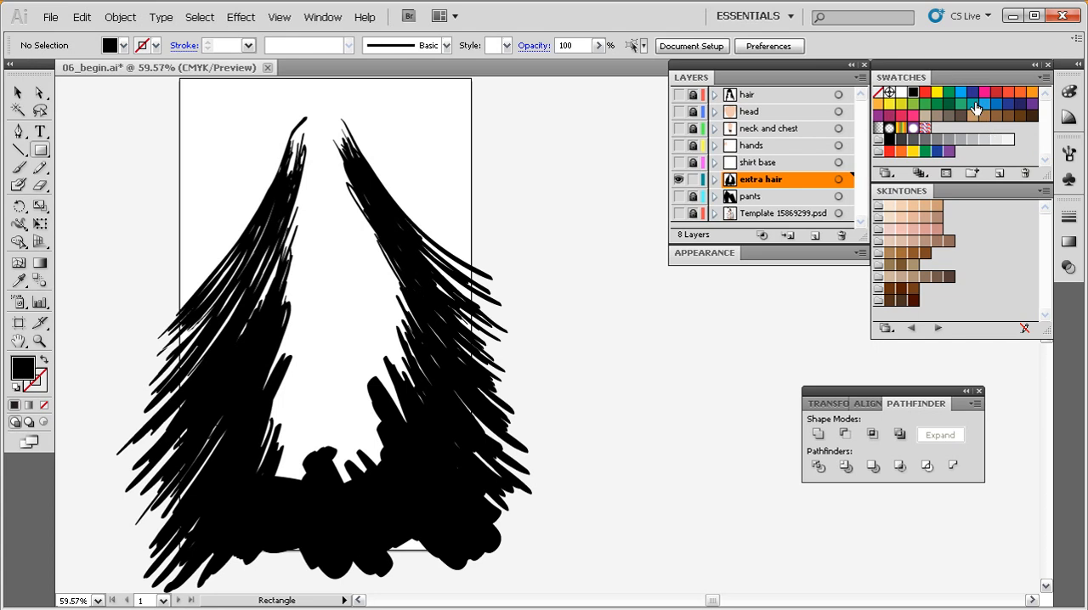
# Draw a tall magenta rectangle flush with the artboard's right edge, covering the hair that extends beyond it.
pyautogui.click(985, 91)
pyautogui.moveTo(511, 378); pyautogui.dragTo(487, 347)
pyautogui.moveTo(606, 152); pyautogui.dragTo(353, 547)
pyautogui.moveTo(546, 374); pyautogui.dragTo(496, 353)
pyautogui.moveTo(624, 106)
pyautogui.mouseDown()
pyautogui.moveTo(591, 169)
pyautogui.moveTo(482, 535)
pyautogui.moveTo(455, 565)
pyautogui.mouseUp()
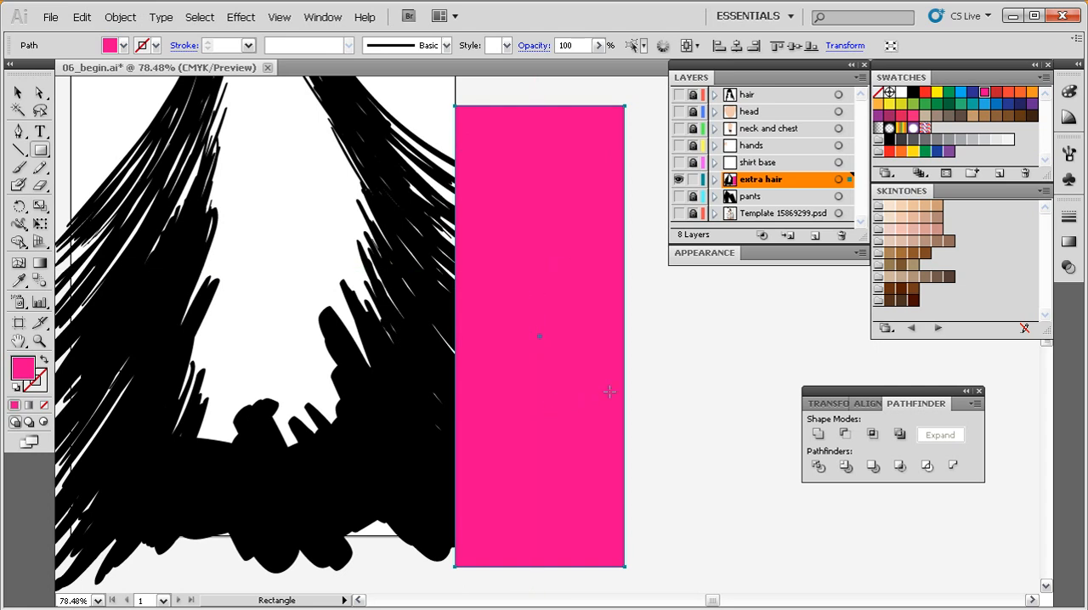
pyautogui.moveTo(632, 404); pyautogui.dragTo(585, 389)
# Select the hair and the magenta rectangle, and remove the rectangle with all overhanging hair using the Shape Builder.
pyautogui.press('v')
pyautogui.moveTo(638, 136); pyautogui.dragTo(386, 534)
pyautogui.moveTo(512, 430); pyautogui.dragTo(498, 420)
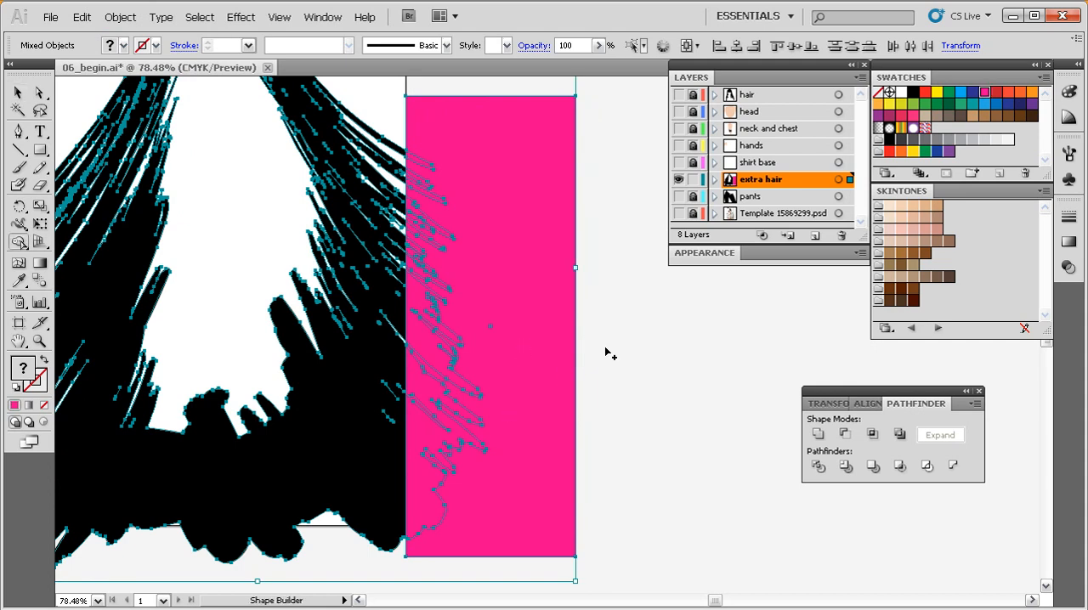
pyautogui.hotkey('shift', 'm')
pyautogui.moveTo(543, 396); pyautogui.dragTo(583, 399)
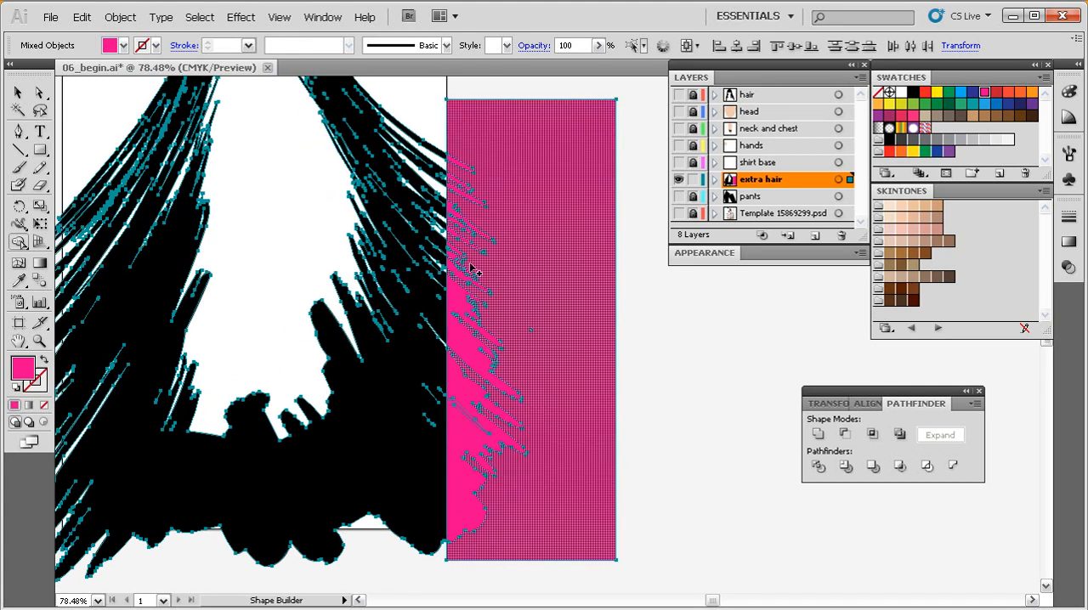
pyautogui.moveTo(542, 380); pyautogui.dragTo(539, 380)
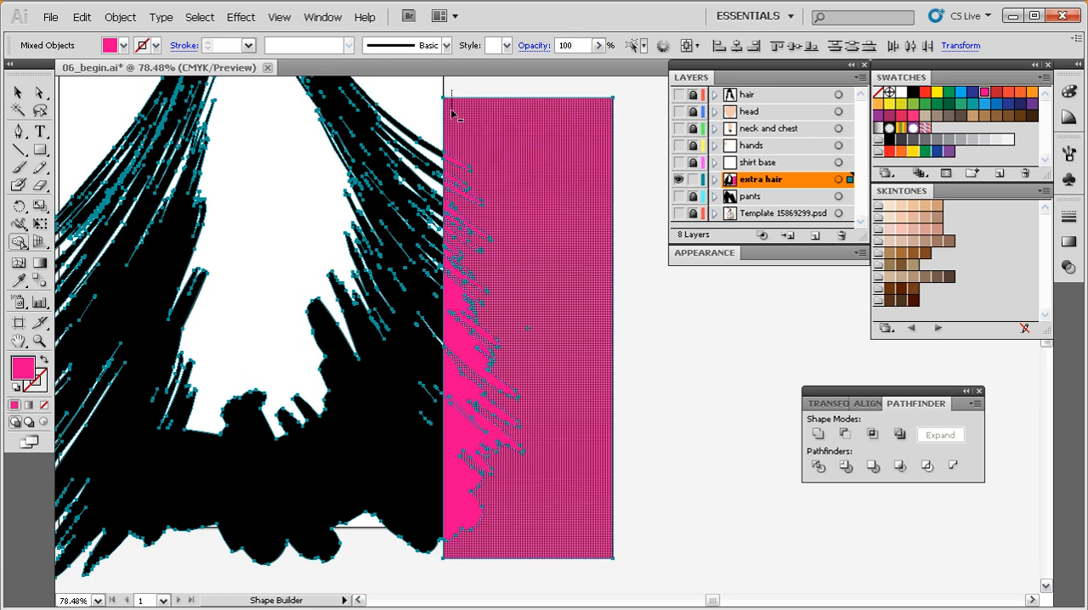
pyautogui.moveTo(452, 170); pyautogui.dragTo(449, 566)
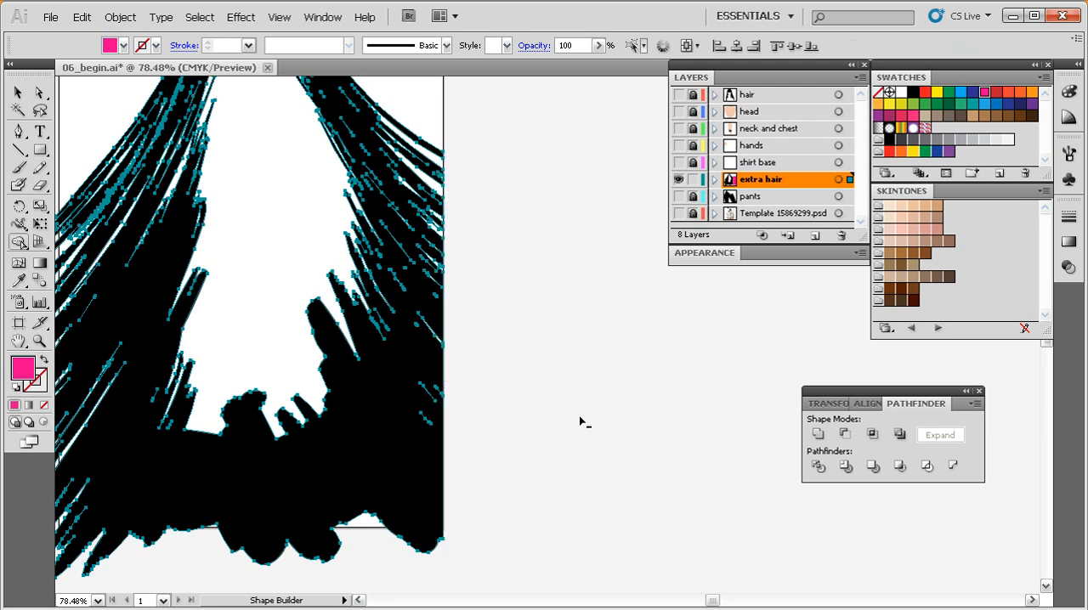
# Deselect the hair and draw a tall magenta rectangle over the strands extending beyond the artboard's left edge.
pyautogui.moveTo(170, 378); pyautogui.dragTo(459, 375)
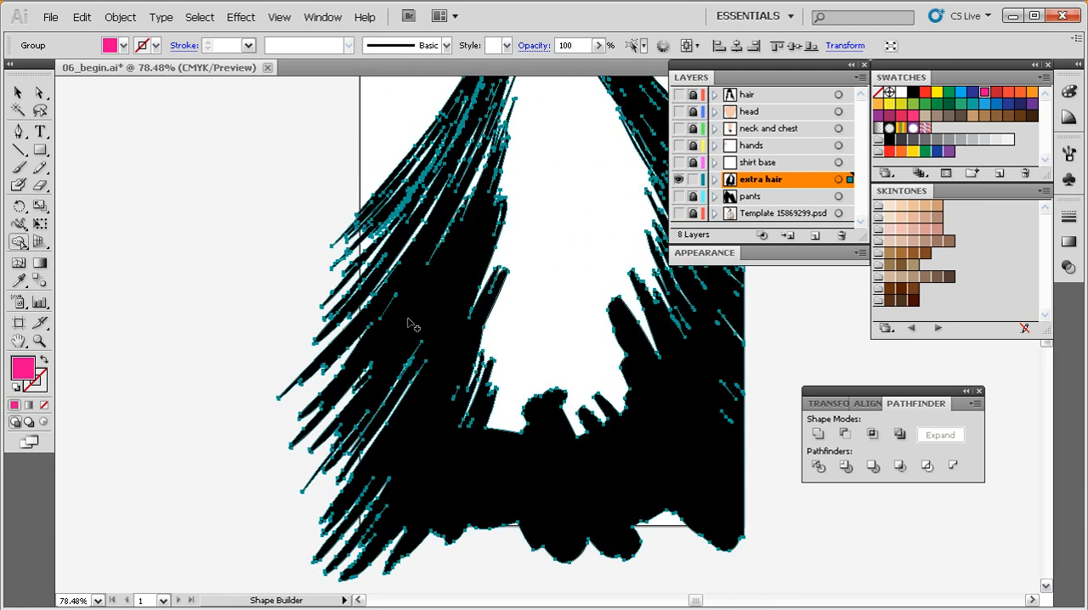
pyautogui.press('m')
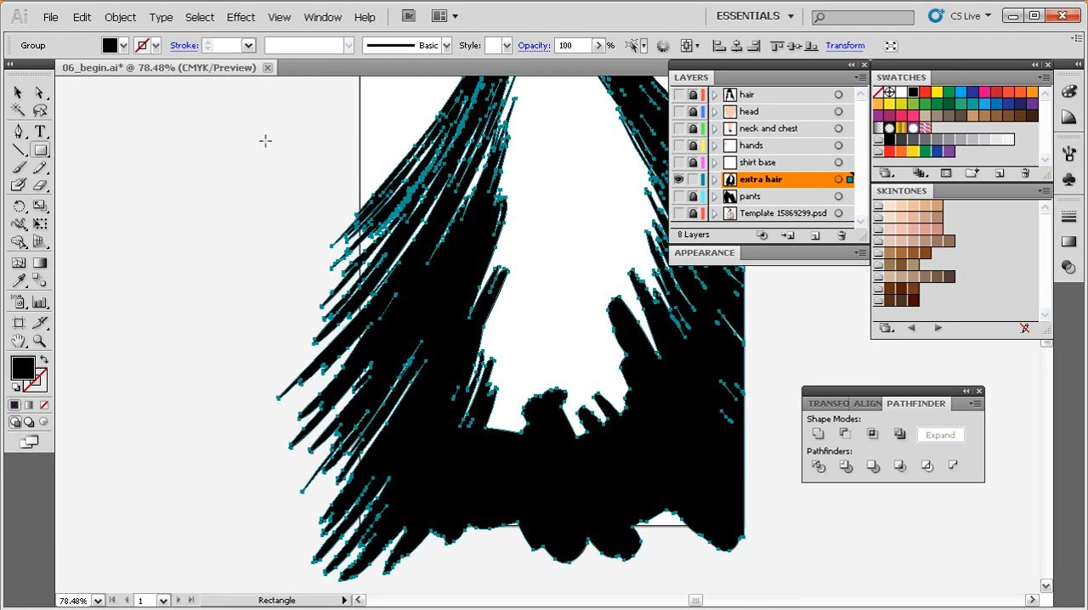
pyautogui.keyDown('ctrl'); pyautogui.click(204, 313); pyautogui.keyUp('ctrl')
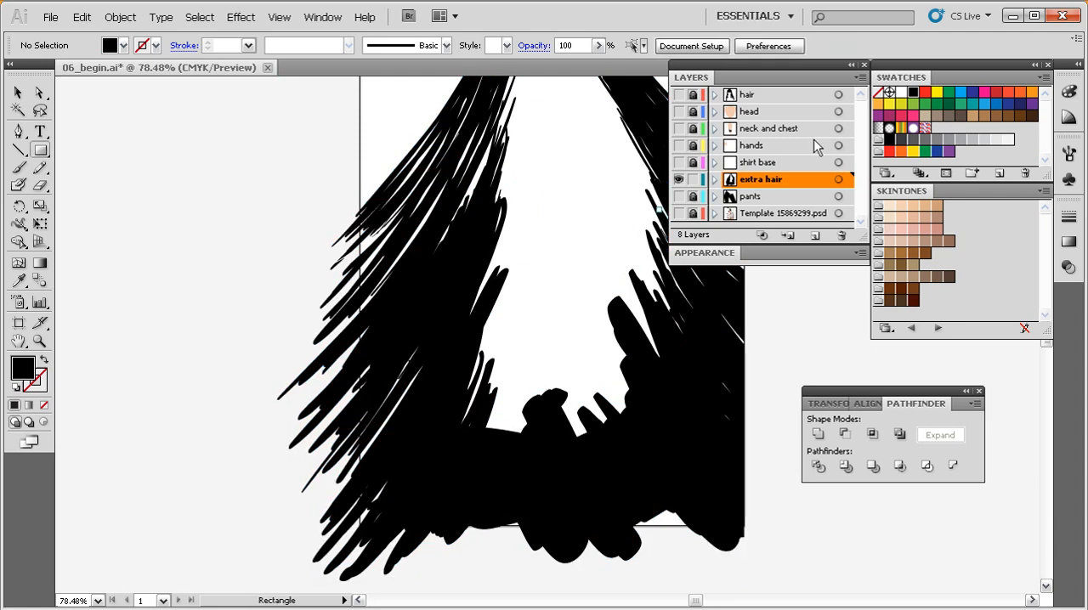
pyautogui.click(985, 92)
pyautogui.moveTo(263, 143); pyautogui.dragTo(359, 586)
# Select the left rectangle together with the hair, and subtract the area outside the artboard with the Shape Builder.
pyautogui.press('v')
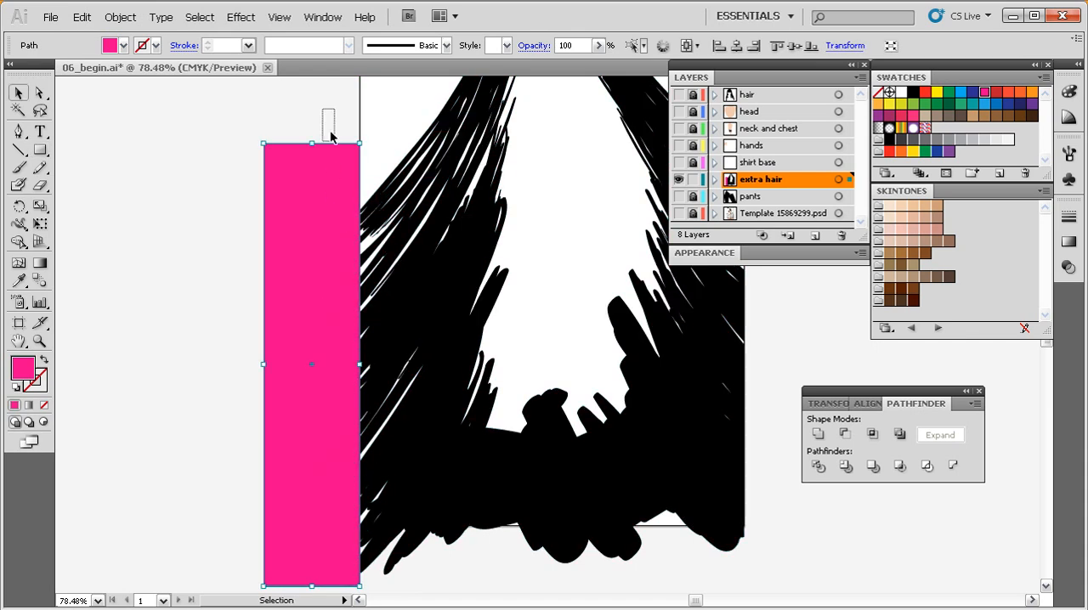
pyautogui.moveTo(322, 114); pyautogui.dragTo(387, 327)
pyautogui.hotkey('shift', 'm')
pyautogui.moveTo(350, 114)
pyautogui.mouseDown()
pyautogui.moveTo(355, 590)
pyautogui.moveTo(358, 552)
pyautogui.mouseUp()
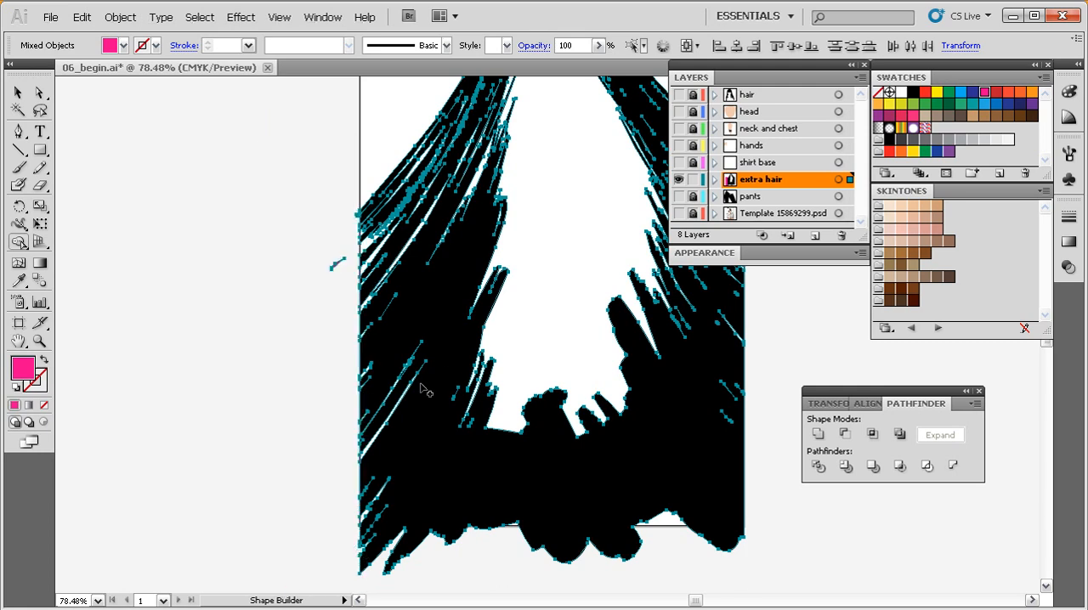
# Delete the detached magenta fragment left outside the artboard's left edge.
pyautogui.press('a')
pyautogui.click(331, 311)
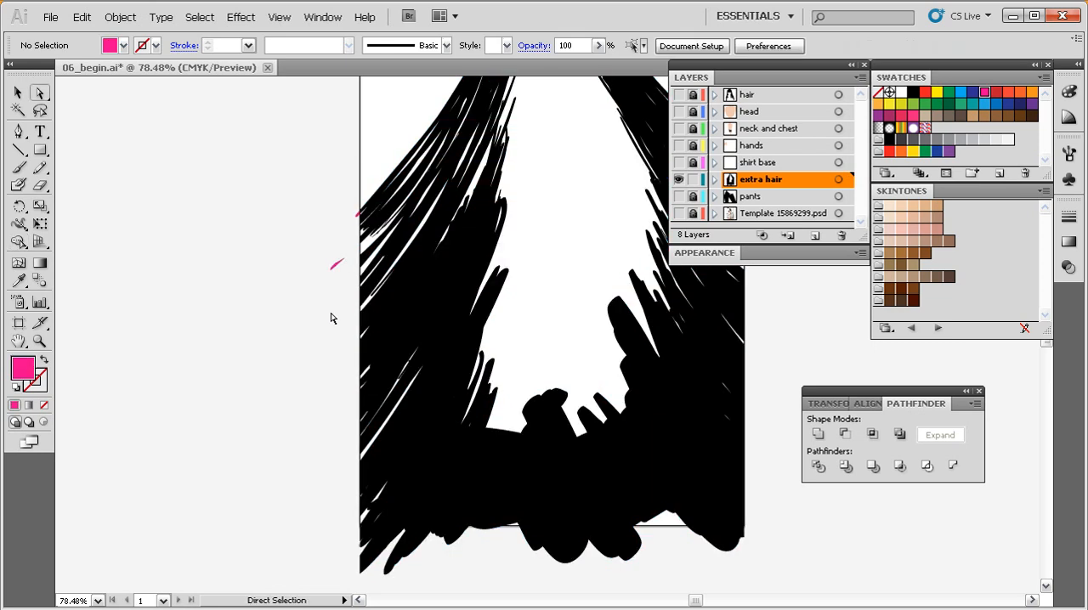
pyautogui.moveTo(303, 255); pyautogui.dragTo(349, 284)
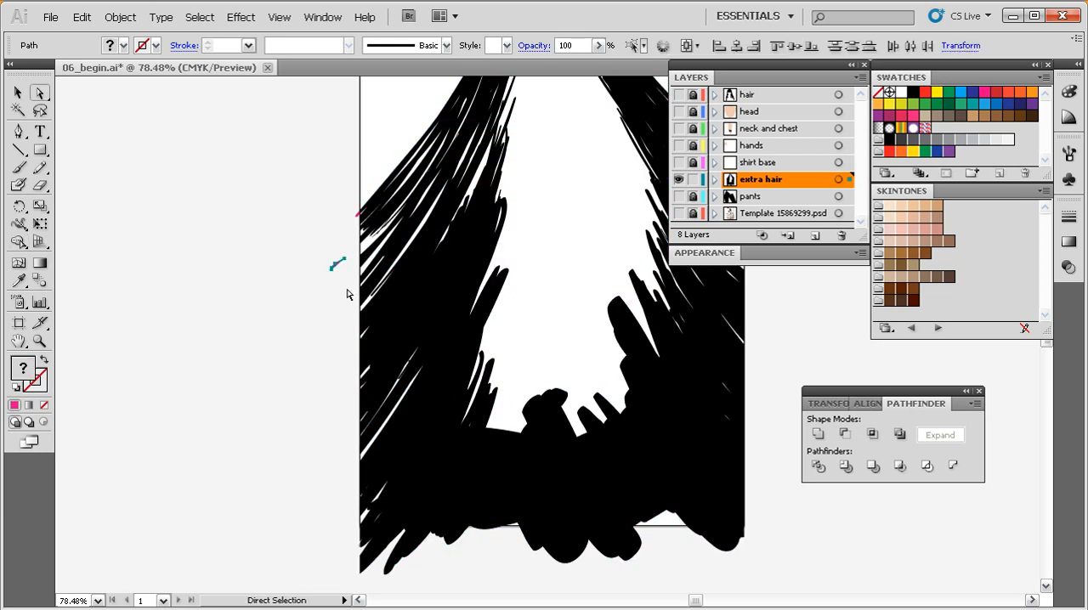
pyautogui.click(347, 294)
# Delete the magenta tip protruding past the artboard's left edge, and check the black strand beneath it.
pyautogui.moveTo(425, 170); pyautogui.dragTo(332, 266)
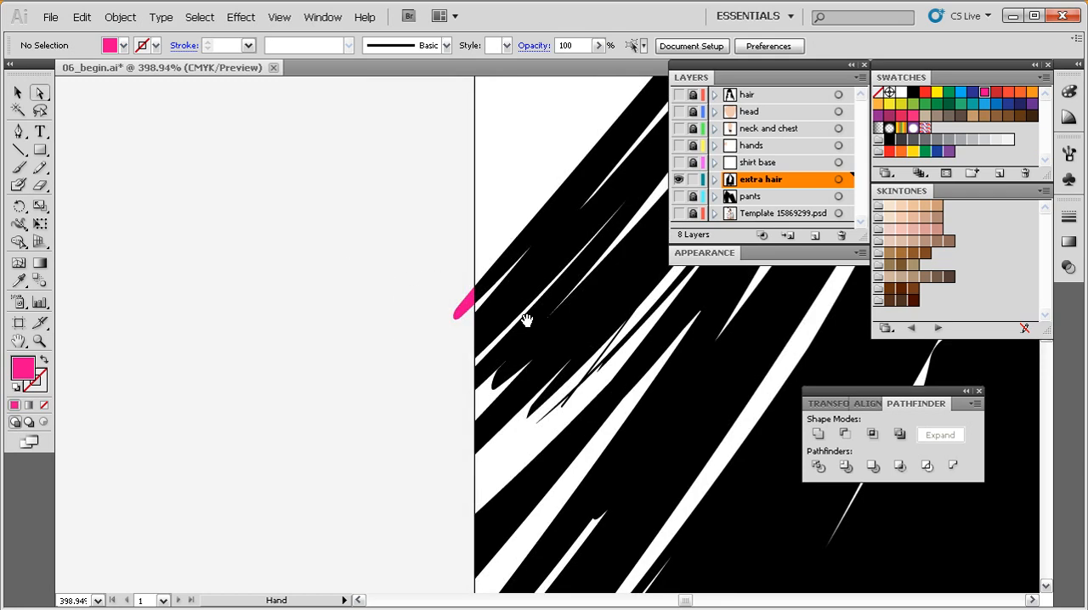
pyautogui.moveTo(521, 307); pyautogui.dragTo(472, 308)
pyautogui.click(416, 307)
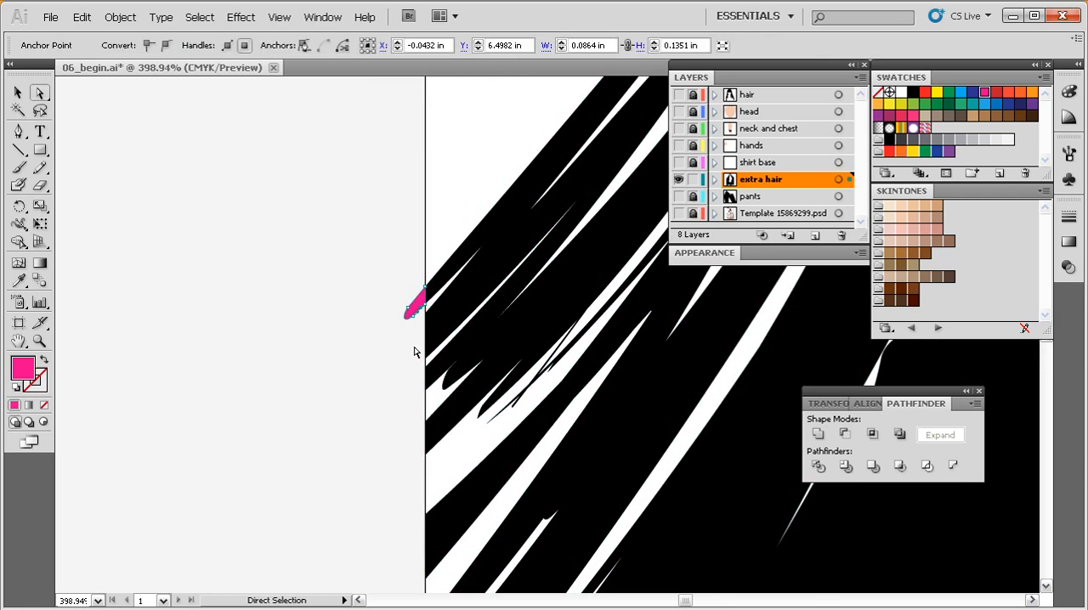
pyautogui.press('Delete')
pyautogui.press('Delete')
pyautogui.click(417, 313)
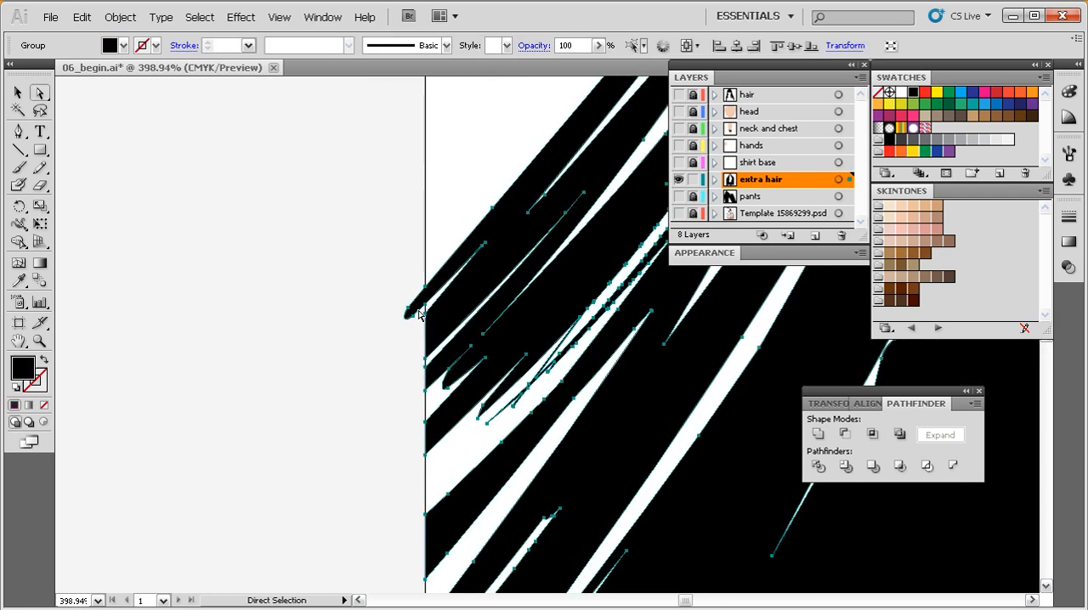
pyautogui.click(396, 355)
# Cover the remaining black strand tip with a small black rectangle aligned to the artboard's left edge, and deselect it.
pyautogui.press('m')
pyautogui.moveTo(369, 262); pyautogui.dragTo(425, 344)
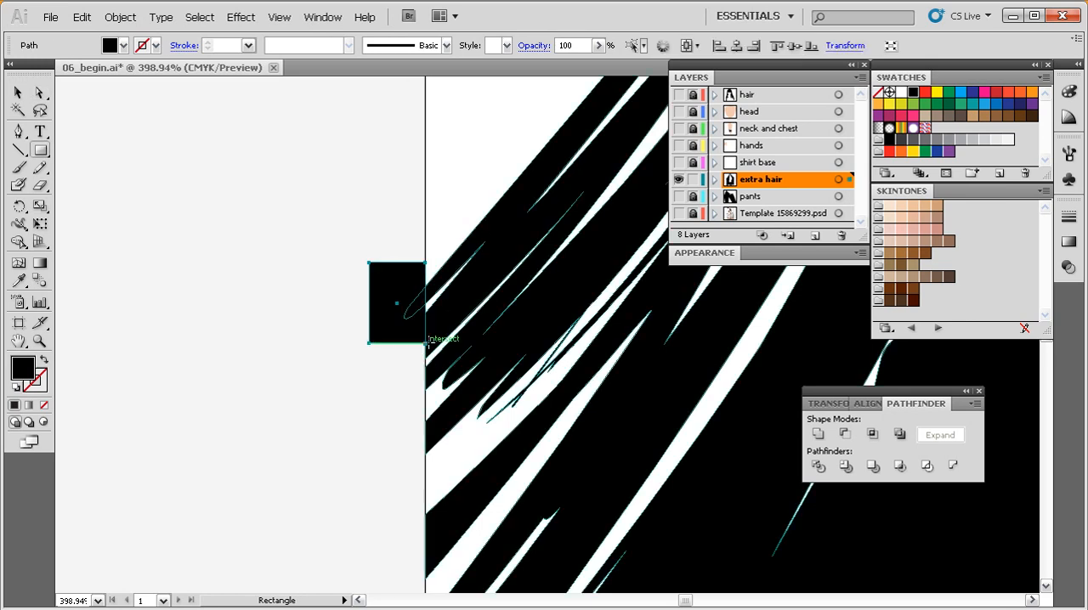
pyautogui.hotkey('shift', 'm')
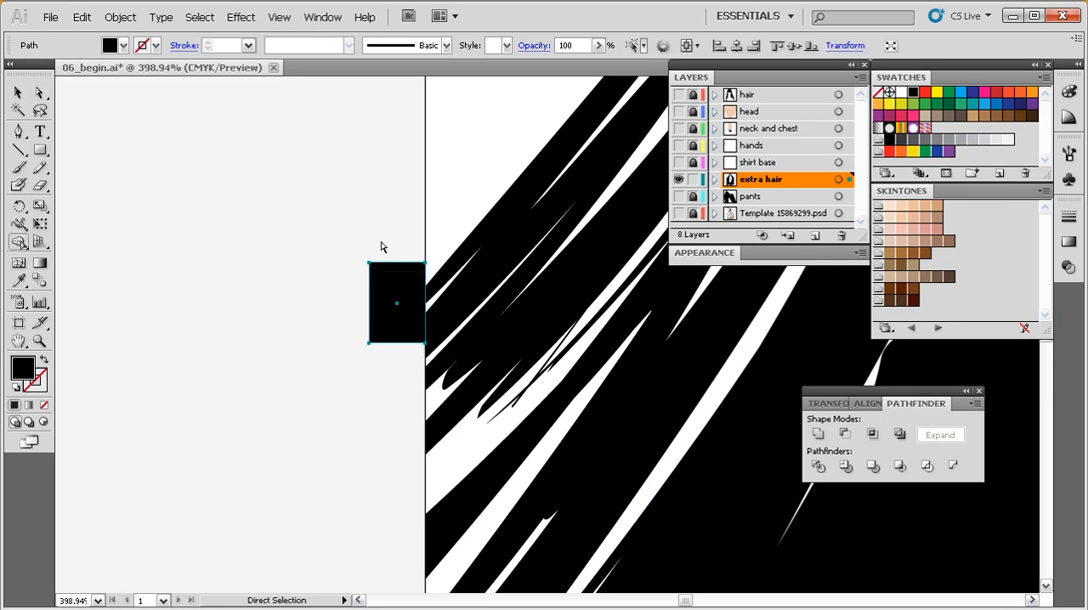
pyautogui.moveTo(360, 248); pyautogui.dragTo(394, 261)
pyautogui.hotkey('ctrl', 'shift', 'a')
pyautogui.press('v')
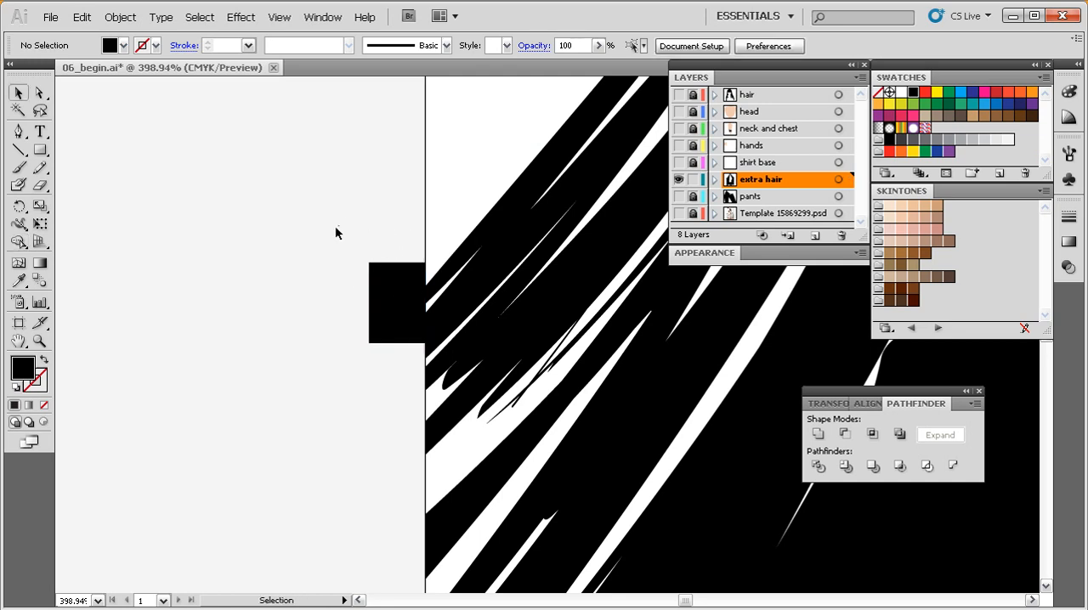
# Select the small rectangle and the hair, and remove the rectangle with the protruding tip using the Shape Builder.
pyautogui.moveTo(340, 223); pyautogui.dragTo(450, 307)
pyautogui.hotkey('shift', 'm')
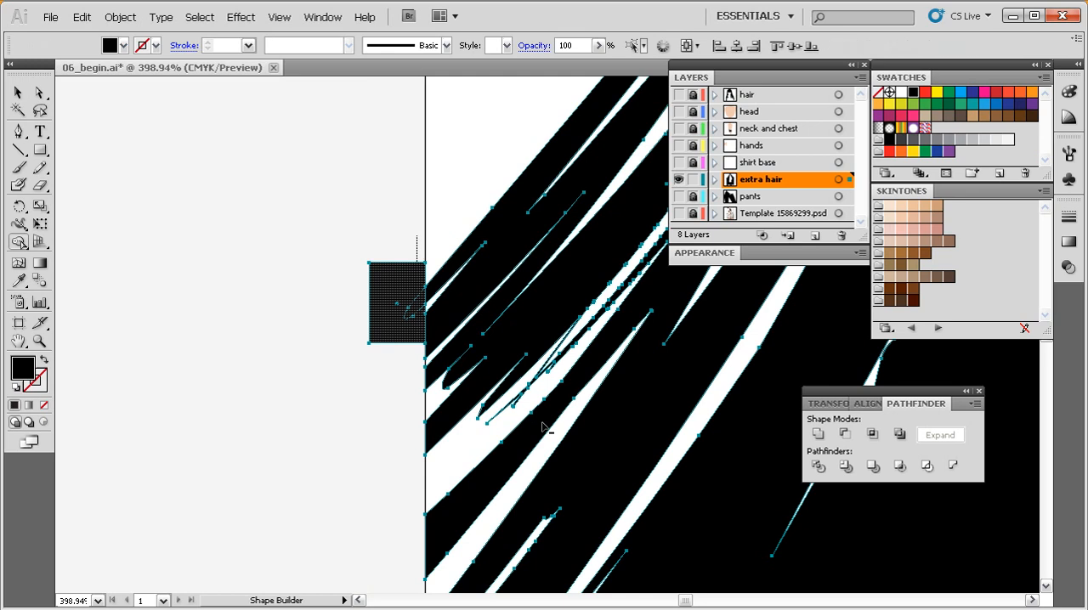
pyautogui.keyDown('ctrl'); pyautogui.keyDown('alt'); pyautogui.click(570, 414); pyautogui.keyUp('alt'); pyautogui.keyUp('ctrl')
pyautogui.keyDown('ctrl'); pyautogui.keyDown('alt'); pyautogui.click(569, 414); pyautogui.keyUp('alt'); pyautogui.keyUp('ctrl')
pyautogui.keyDown('ctrl'); pyautogui.keyDown('alt'); pyautogui.click(570, 414); pyautogui.keyUp('alt'); pyautogui.keyUp('ctrl')
pyautogui.keyDown('ctrl'); pyautogui.keyDown('alt'); pyautogui.click(572, 414); pyautogui.keyUp('alt'); pyautogui.keyUp('ctrl')
pyautogui.keyDown('ctrl'); pyautogui.keyDown('alt'); pyautogui.click(571, 414); pyautogui.keyUp('alt'); pyautogui.keyUp('ctrl')
pyautogui.keyDown('ctrl'); pyautogui.keyDown('alt'); pyautogui.click(571, 414); pyautogui.keyUp('alt'); pyautogui.keyUp('ctrl')
pyautogui.moveTo(619, 374); pyautogui.dragTo(441, 462)
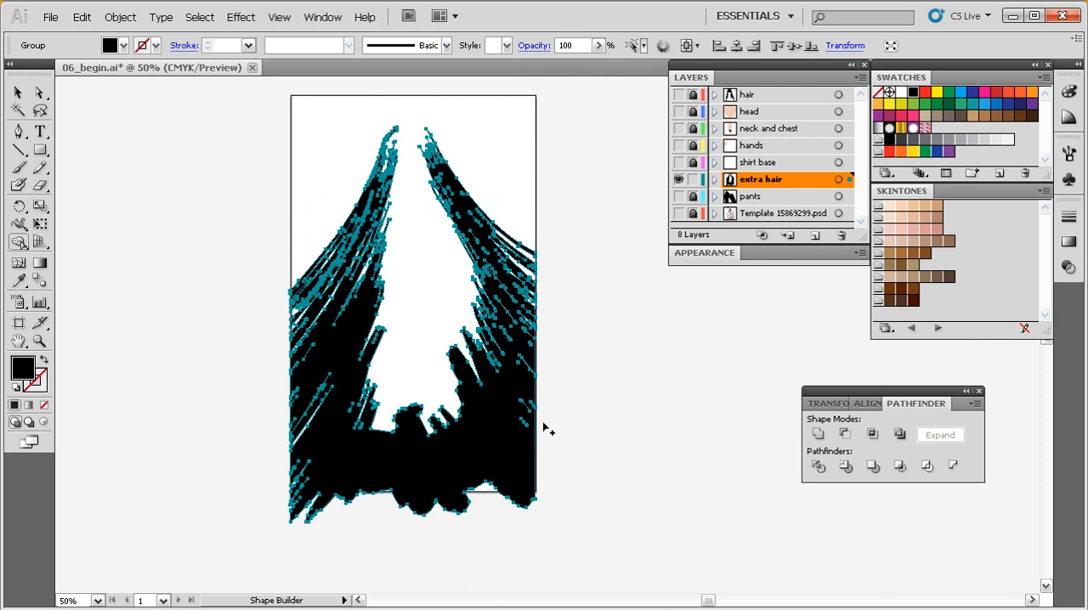
# Deselect the trimmed hair and show the shirt base, hands, neck and chest, head, and hair layers.
pyautogui.press('v')
pyautogui.moveTo(497, 387); pyautogui.dragTo(503, 413)
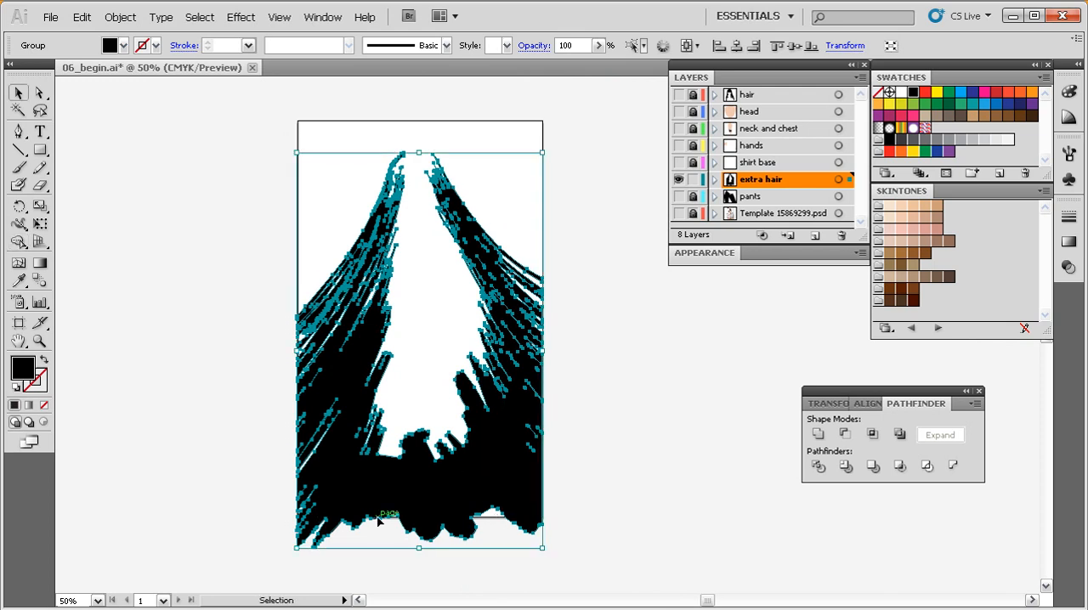
pyautogui.scroll(1, 505, 450)
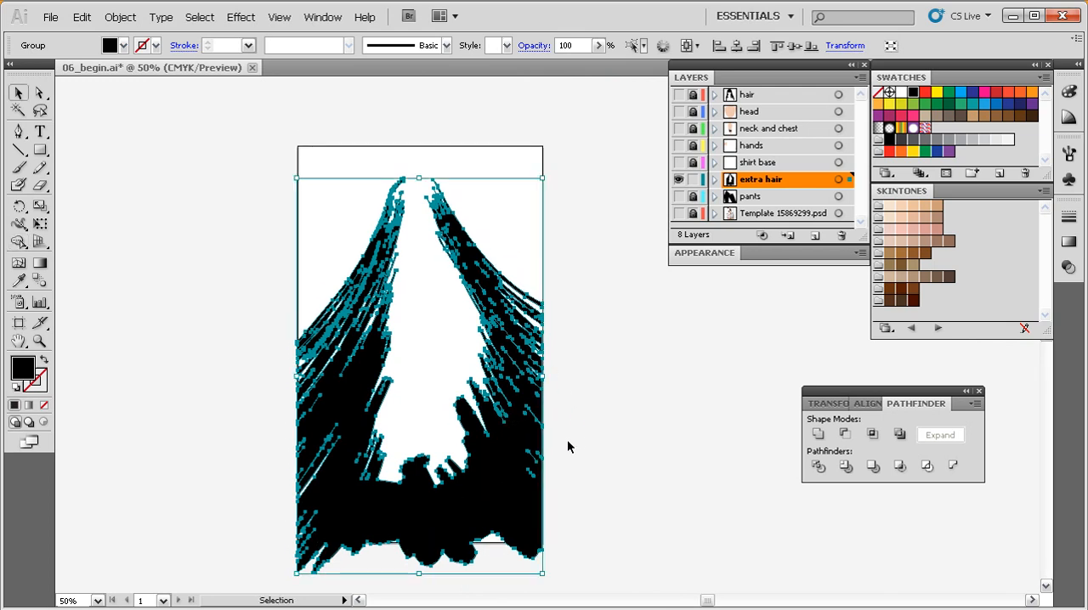
pyautogui.click(578, 384)
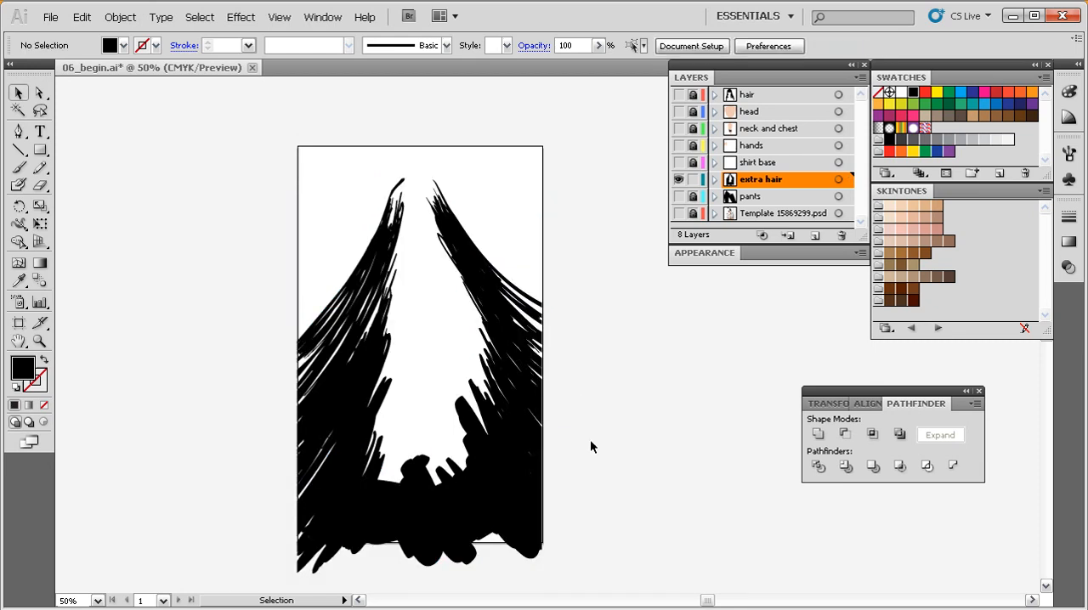
pyautogui.click(677, 163)
pyautogui.click(678, 145)
pyautogui.click(679, 128)
pyautogui.click(678, 111)
pyautogui.click(678, 95)
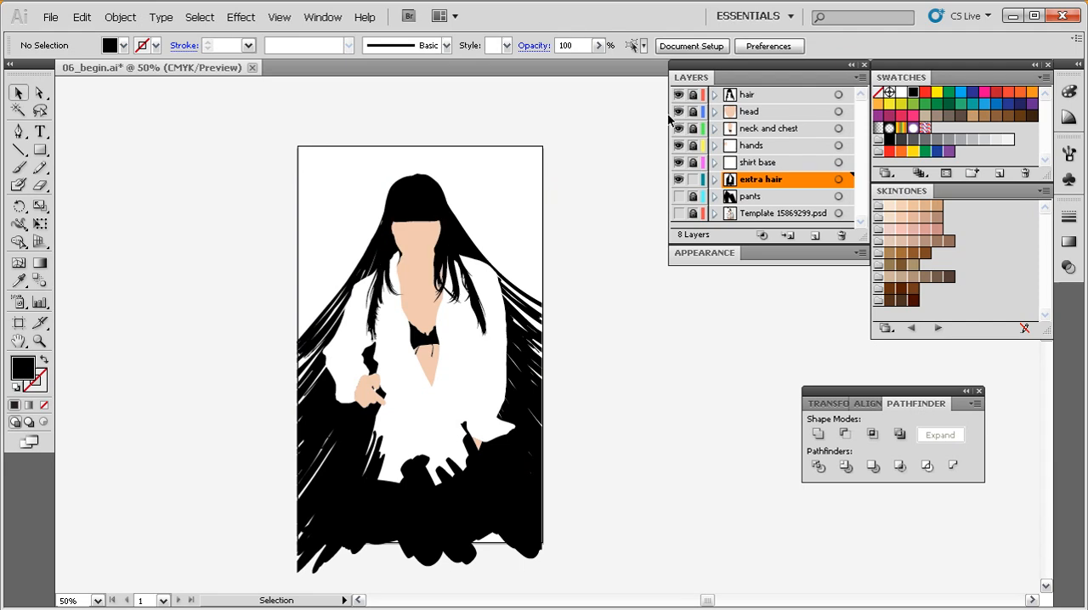